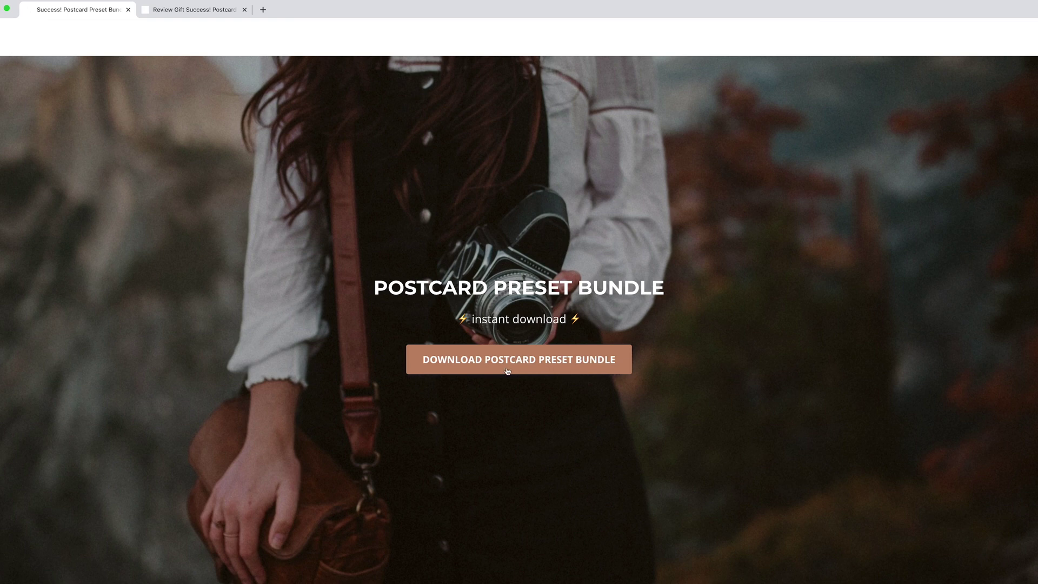
- Switch Chrome to the 'Review Gift Success! Postcard…' tab with the bonus presets download
{"action": "left_click", "coordinate": [209, 12]}
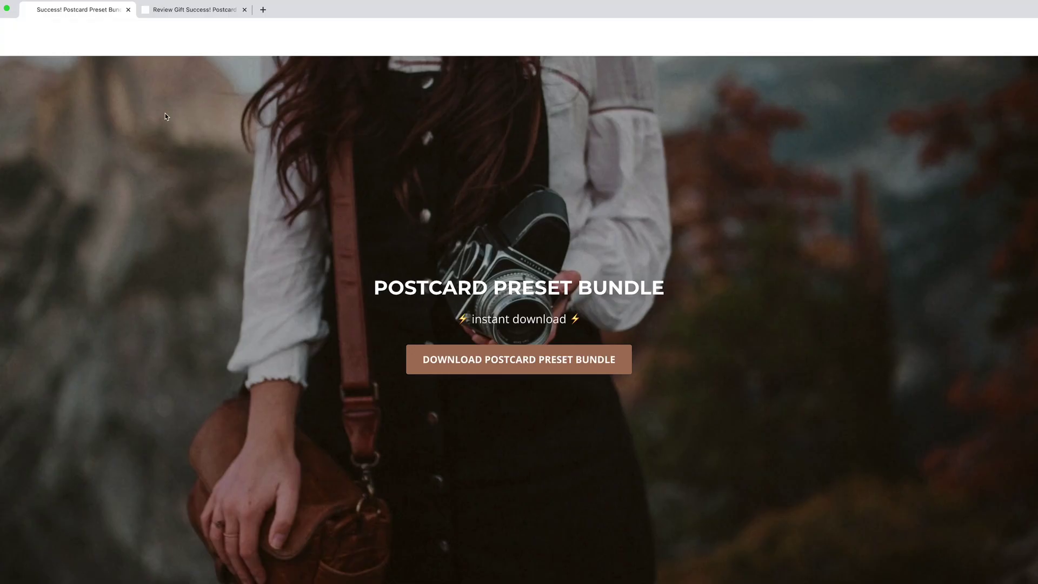
{"action": "left_click", "coordinate": [206, 11]}
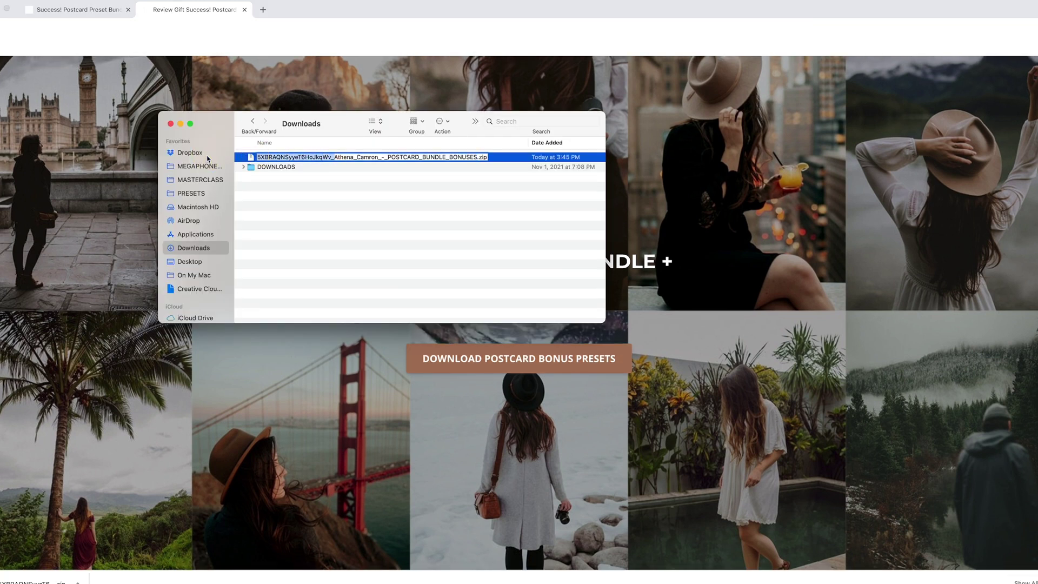
- Shorten the Postcard zip's file name, unzip it, and open the extracted bundle folder
{"action": "type", "text": "Athena_Camron_-_POSTCARD_BUNDLE_BONUSES.zip"}
{"action": "key", "text": "Return"}
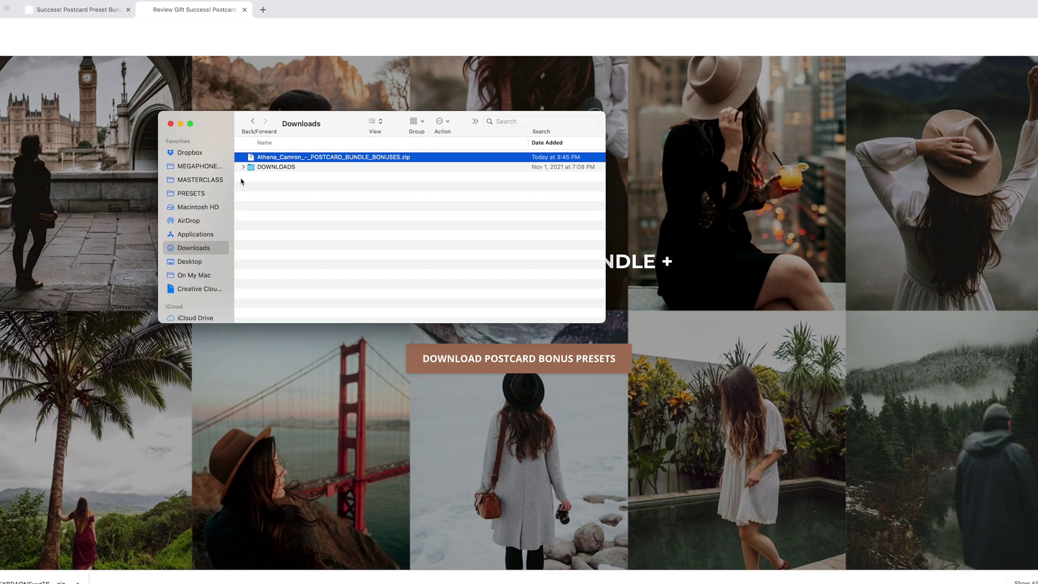
{"action": "double_click", "coordinate": [318, 160]}
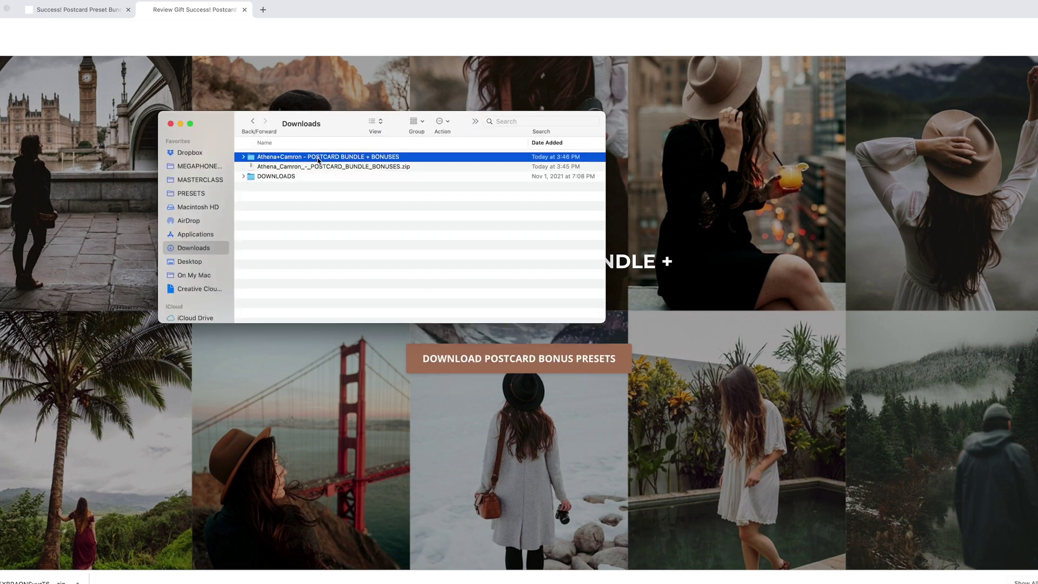
{"action": "double_click", "coordinate": [353, 157]}
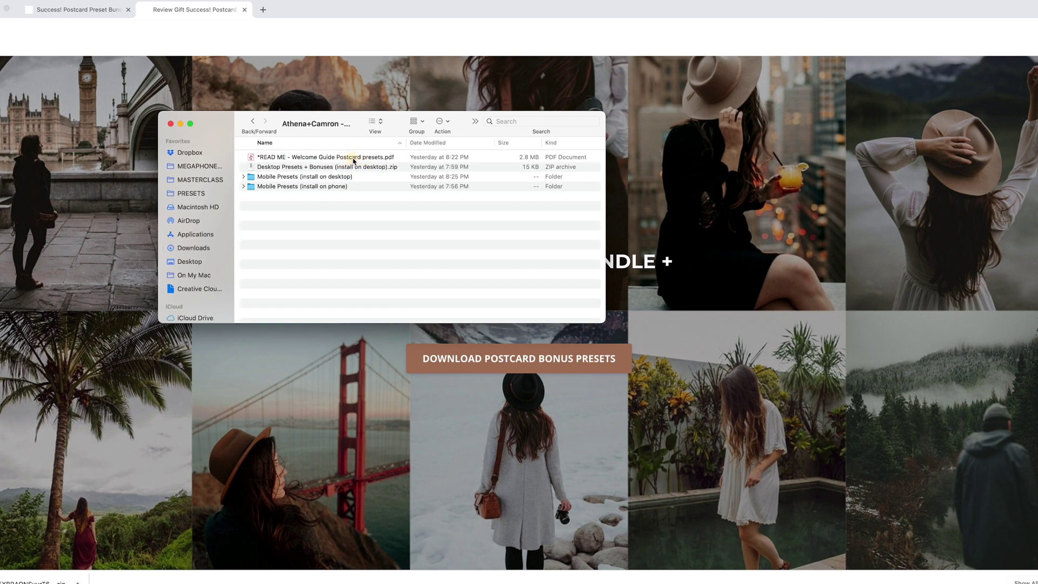
{"action": "left_click", "coordinate": [314, 158]}
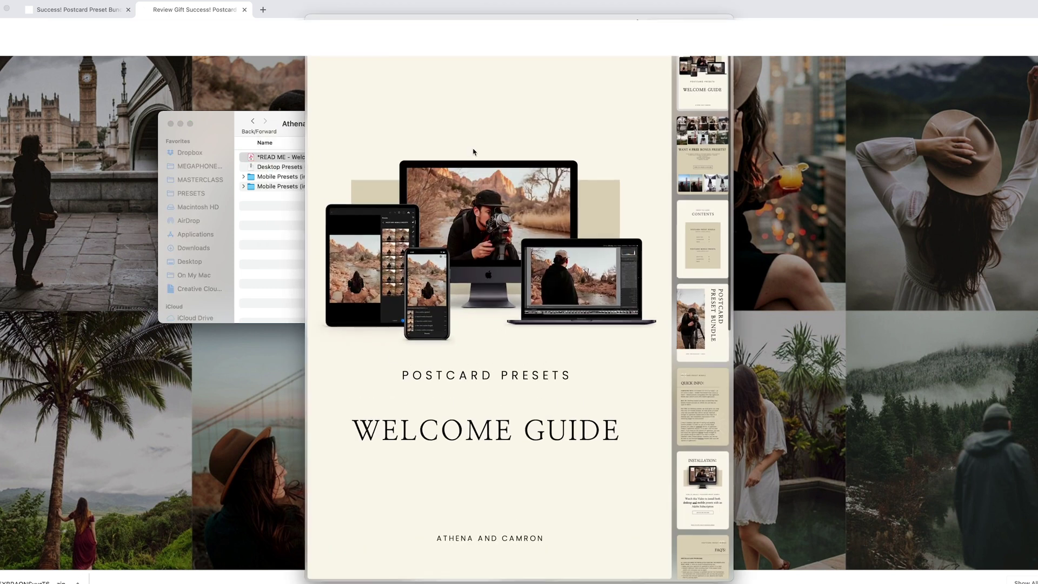
{"action": "scroll", "coordinate": [507, 374], "scroll_direction": "down", "scroll_amount": 10}
{"action": "scroll", "coordinate": [507, 375], "scroll_direction": "down", "scroll_amount": 3}
{"action": "scroll", "coordinate": [513, 216], "scroll_direction": "up", "scroll_amount": 5}
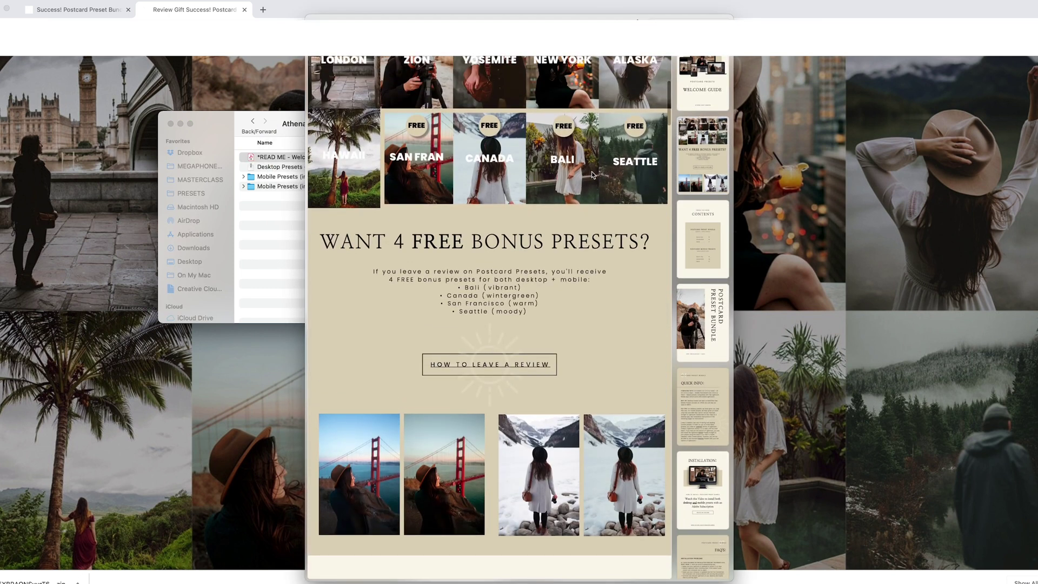
{"action": "scroll", "coordinate": [576, 237], "scroll_direction": "up", "scroll_amount": 2}
{"action": "scroll", "coordinate": [577, 236], "scroll_direction": "down", "scroll_amount": 10}
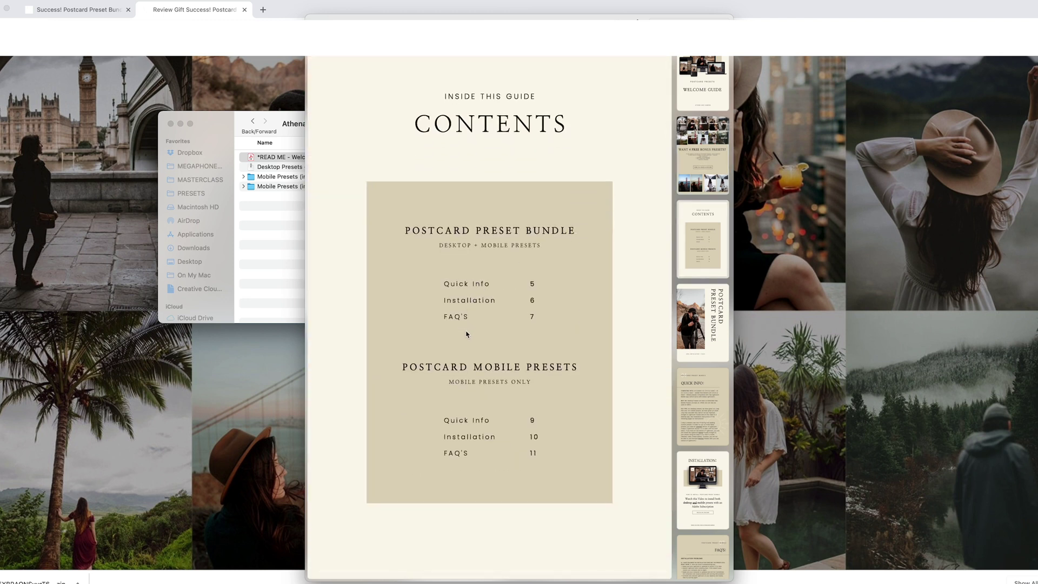
{"action": "scroll", "coordinate": [468, 334], "scroll_direction": "down", "scroll_amount": 3}
{"action": "scroll", "coordinate": [518, 145], "scroll_direction": "up", "scroll_amount": 1}
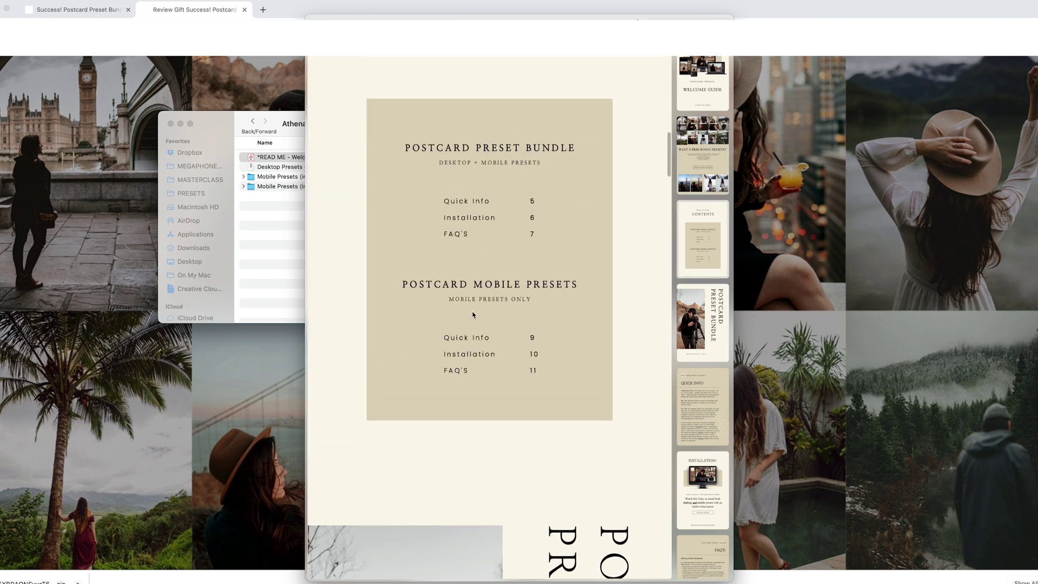
{"action": "scroll", "coordinate": [473, 315], "scroll_direction": "down", "scroll_amount": 20}
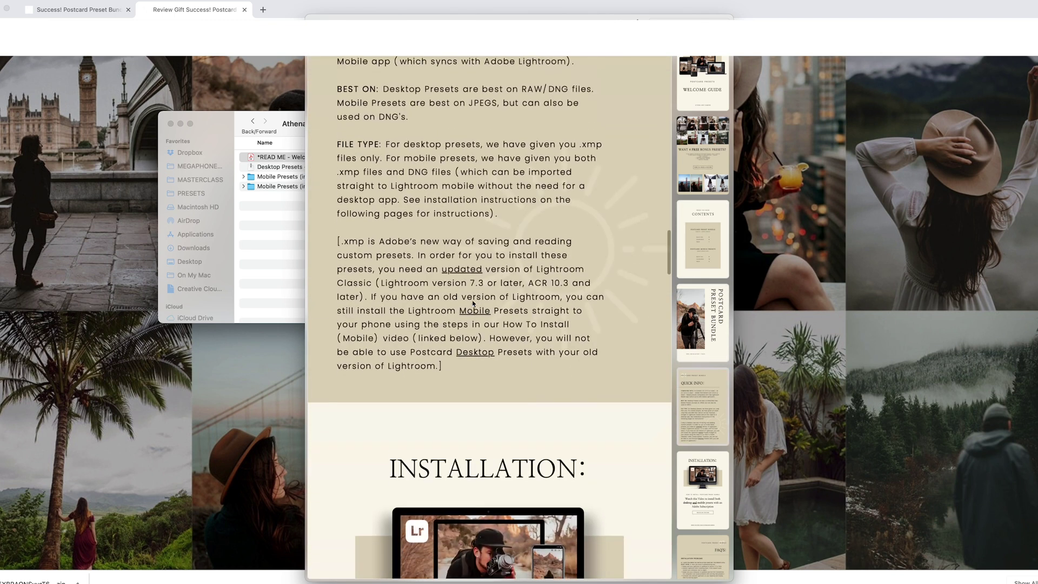
{"action": "scroll", "coordinate": [472, 303], "scroll_direction": "down", "scroll_amount": 5}
{"action": "key", "text": "space"}
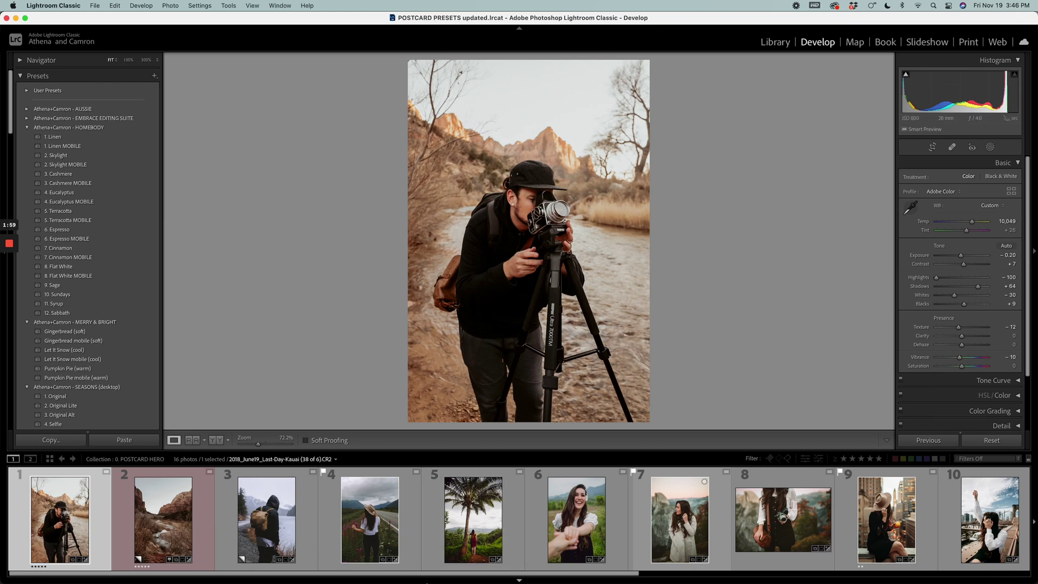
- Import the Desktop Presets + Bonuses zip from the Postcard bundle folder via the Presets panel
{"action": "mouse_move", "coordinate": [391, 575]}
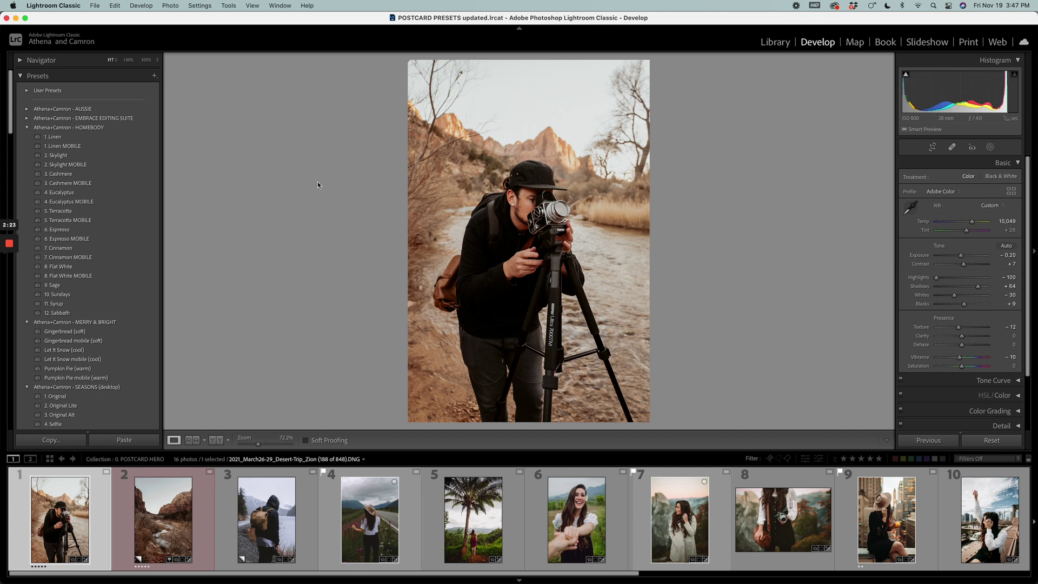
{"action": "left_click", "coordinate": [96, 7]}
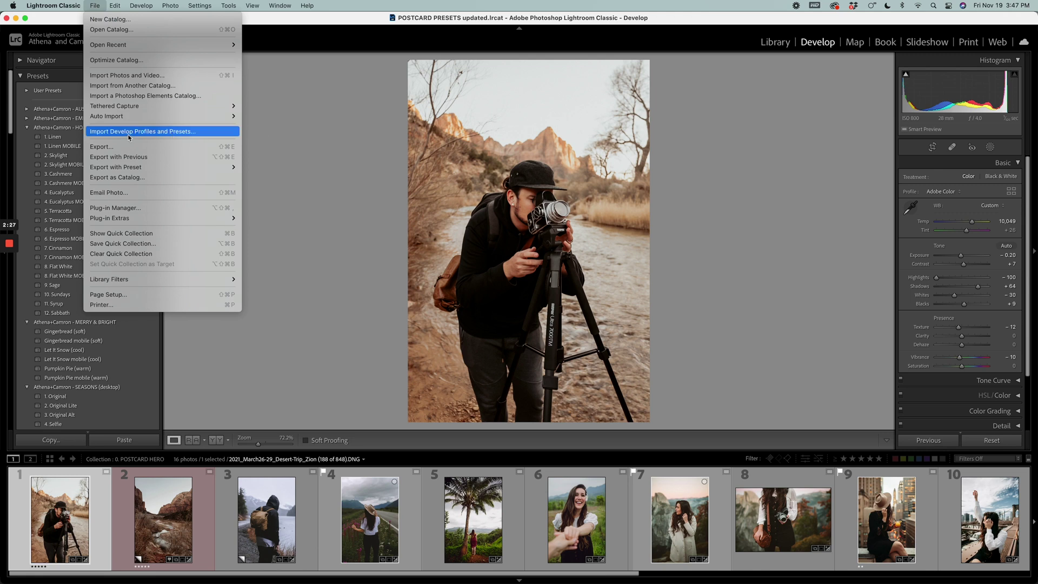
{"action": "left_click", "coordinate": [271, 130]}
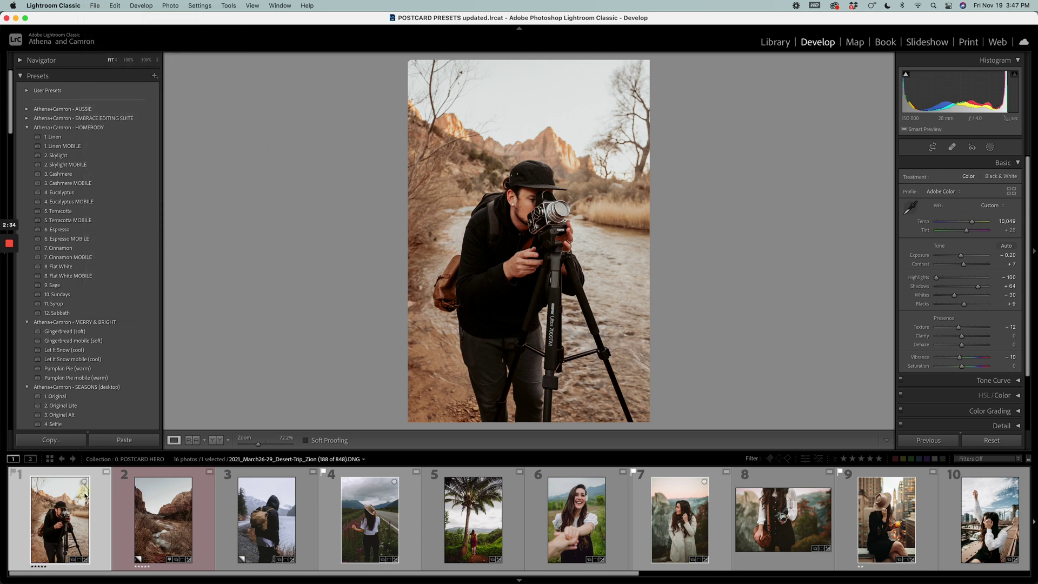
{"action": "left_click", "coordinate": [154, 76]}
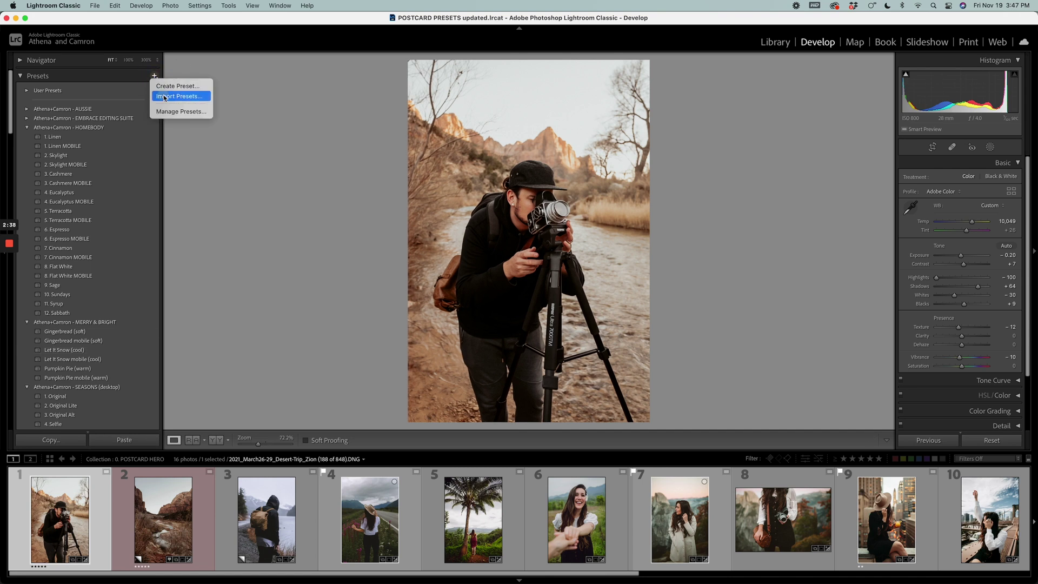
{"action": "left_click", "coordinate": [164, 97]}
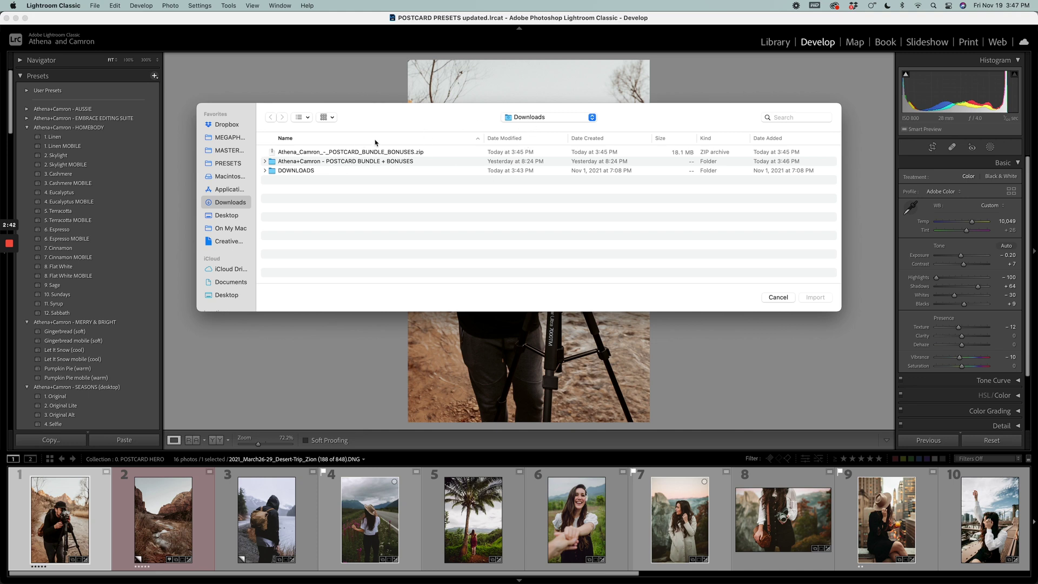
{"action": "double_click", "coordinate": [351, 161]}
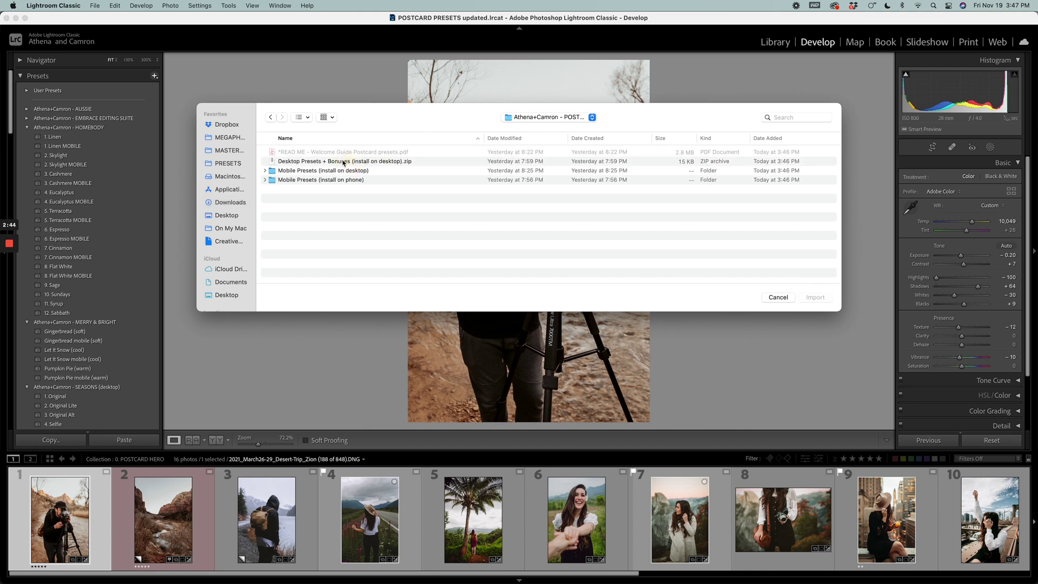
{"action": "left_click", "coordinate": [285, 162]}
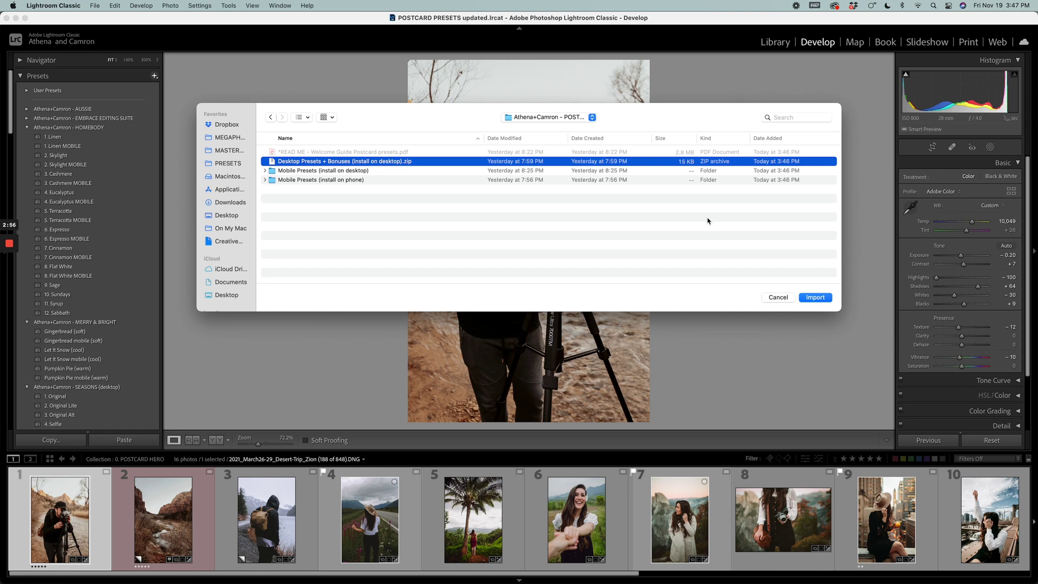
{"action": "left_click", "coordinate": [817, 298]}
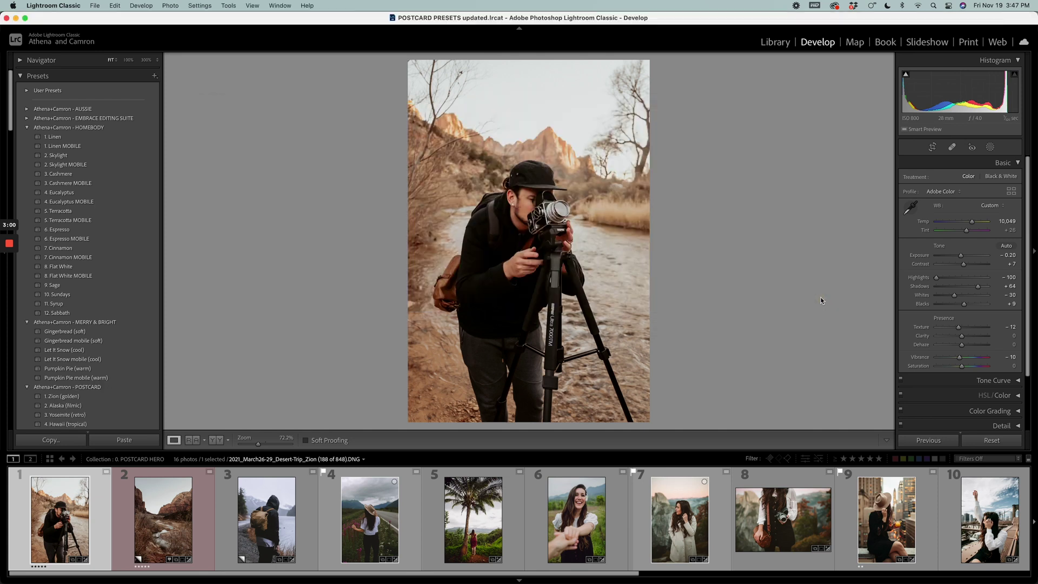
- Import the zip inside Mobile Presets (install on desktop) as a second preset group
{"action": "scroll", "coordinate": [74, 357], "scroll_direction": "down", "scroll_amount": 5}
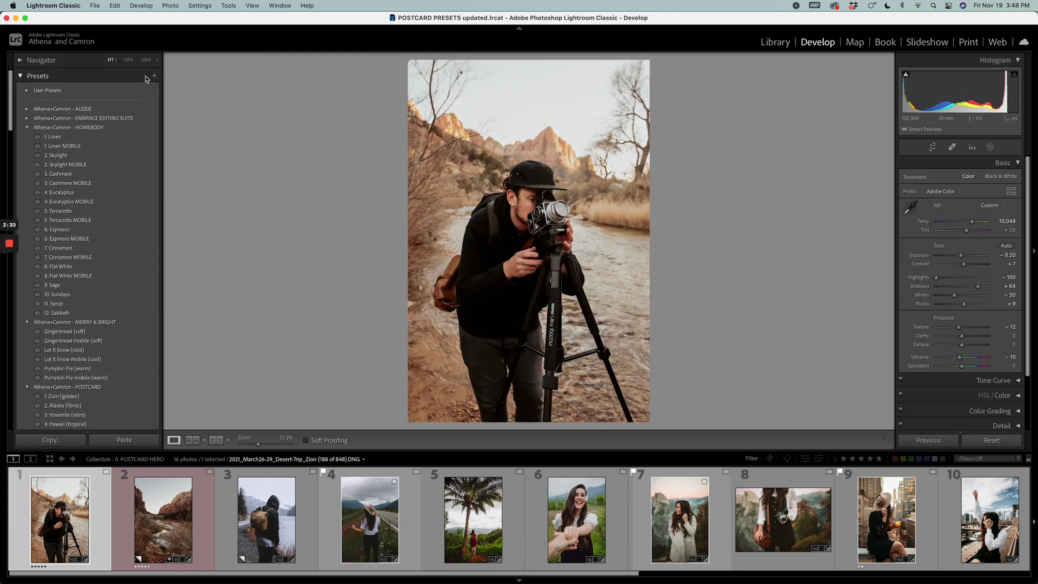
{"action": "left_click", "coordinate": [154, 77]}
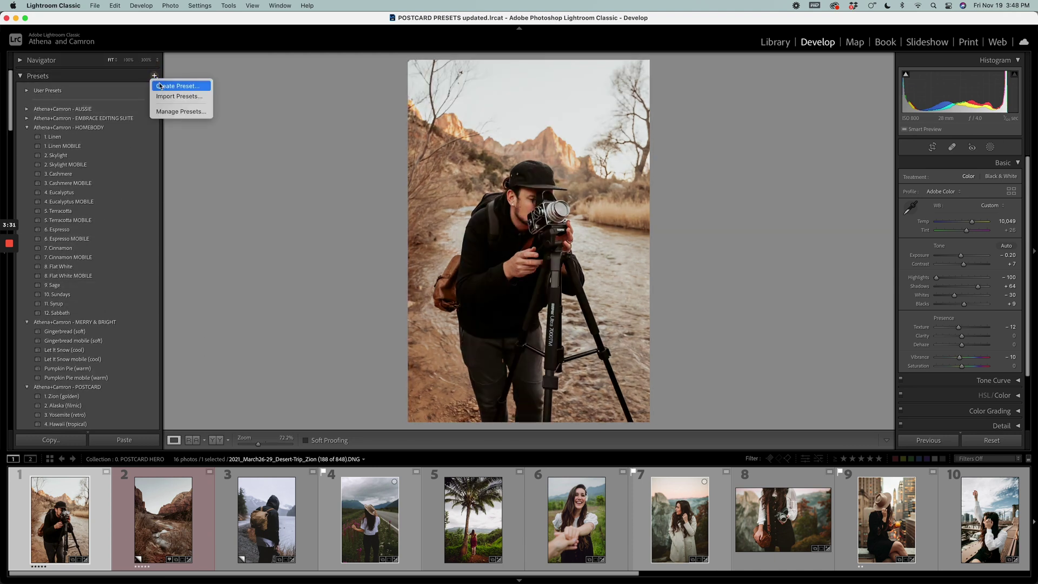
{"action": "left_click", "coordinate": [179, 96]}
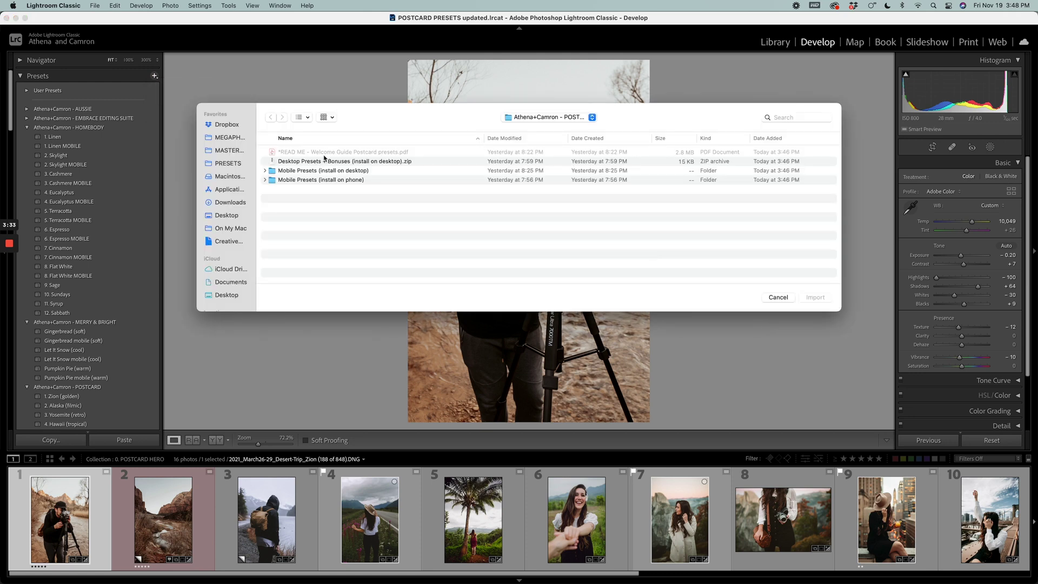
{"action": "left_click", "coordinate": [281, 172]}
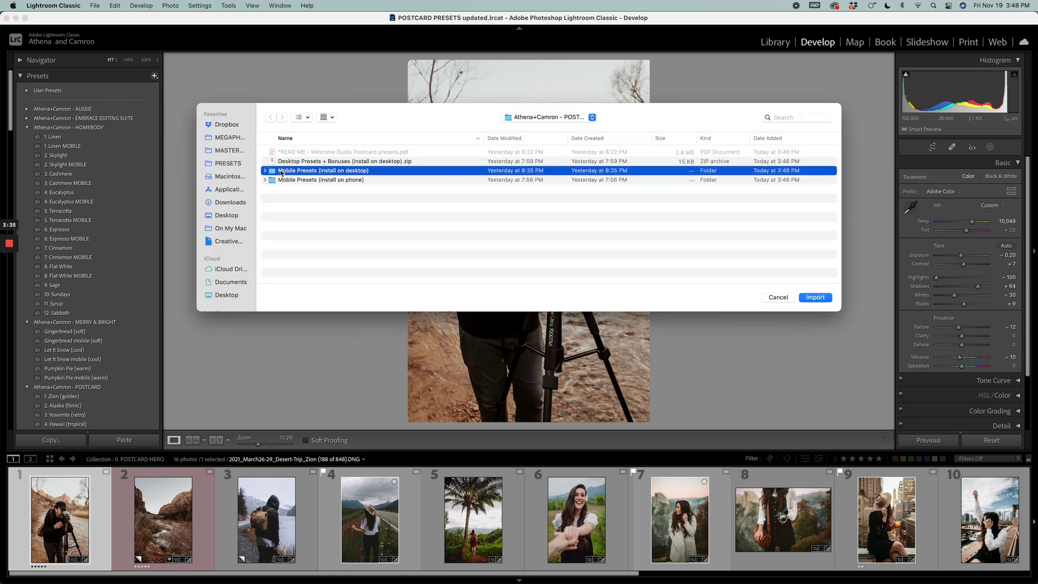
{"action": "double_click", "coordinate": [333, 171]}
{"action": "left_click", "coordinate": [377, 153]}
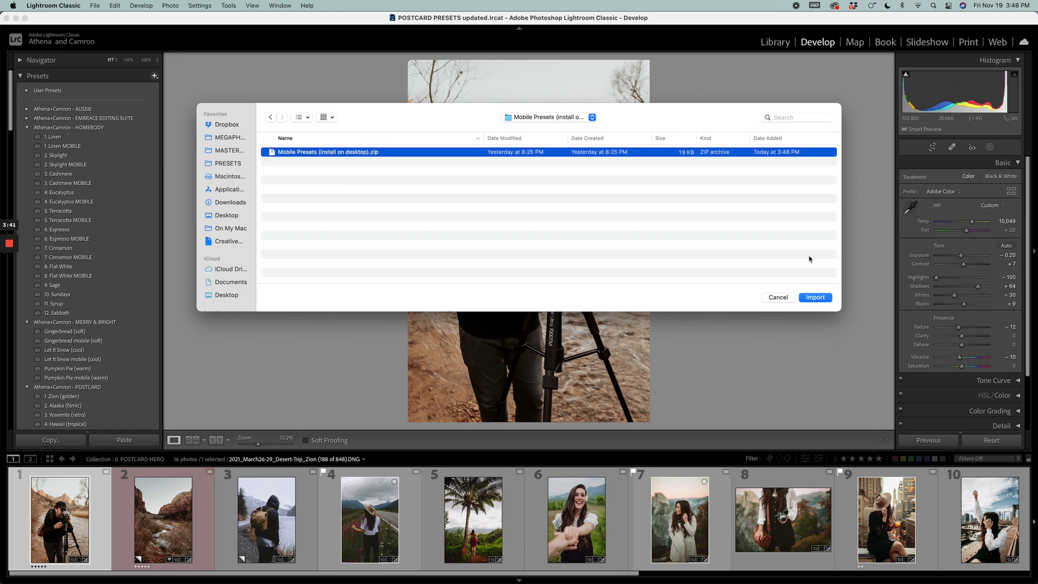
{"action": "left_click", "coordinate": [821, 298]}
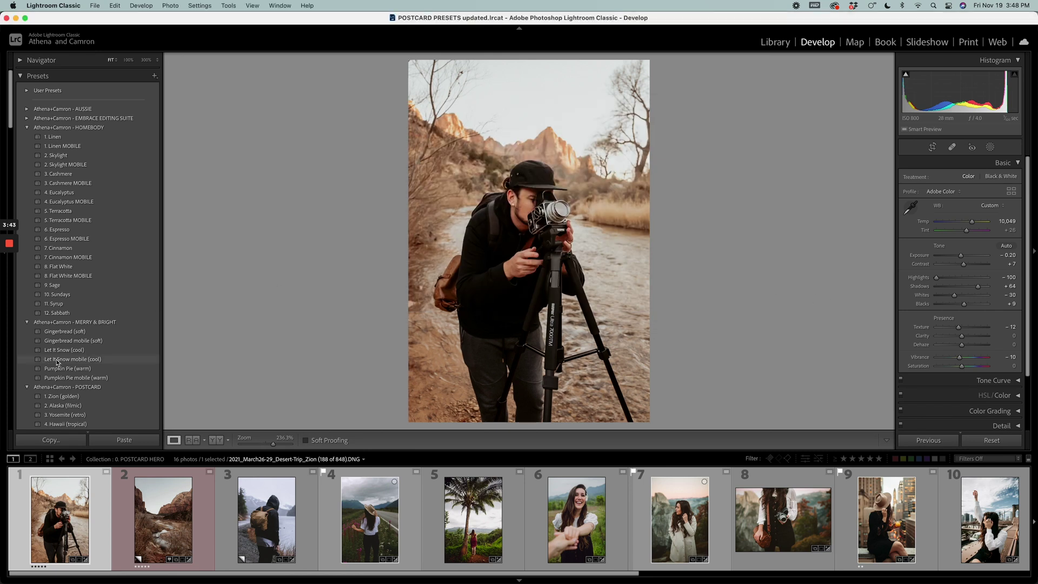
{"action": "scroll", "coordinate": [88, 295], "scroll_direction": "down", "scroll_amount": 8}
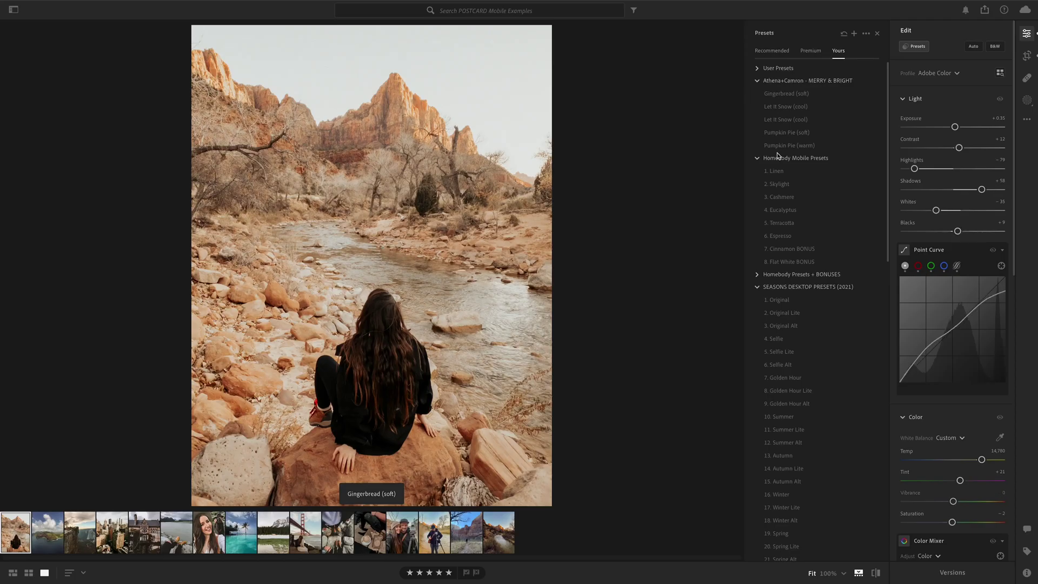
- Preview the Gingerbread (soft) and Let It Snow (cool) presets, then return to the Edit adjustments
{"action": "left_click", "coordinate": [775, 95]}
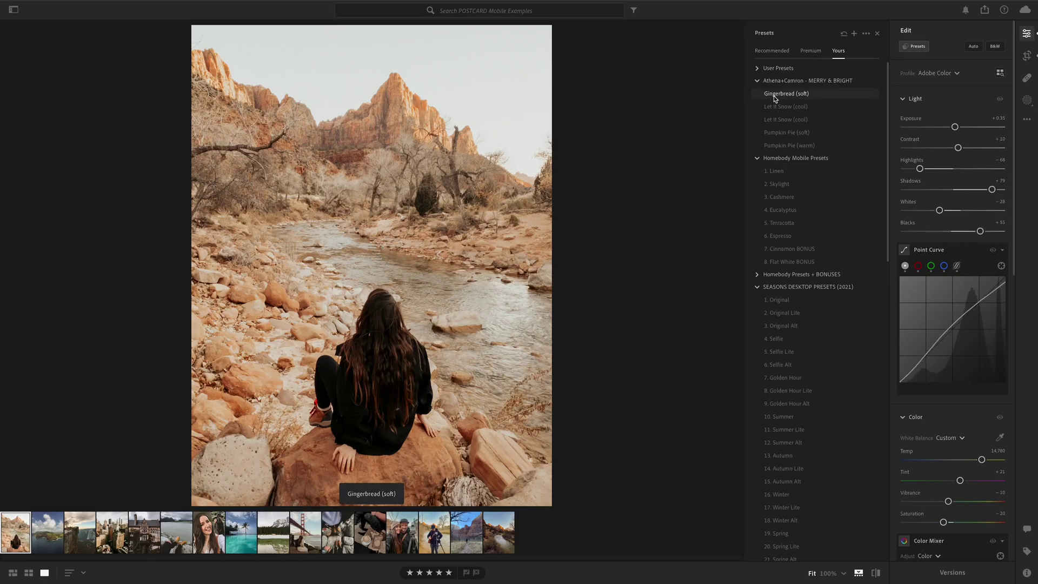
{"action": "left_click", "coordinate": [773, 106]}
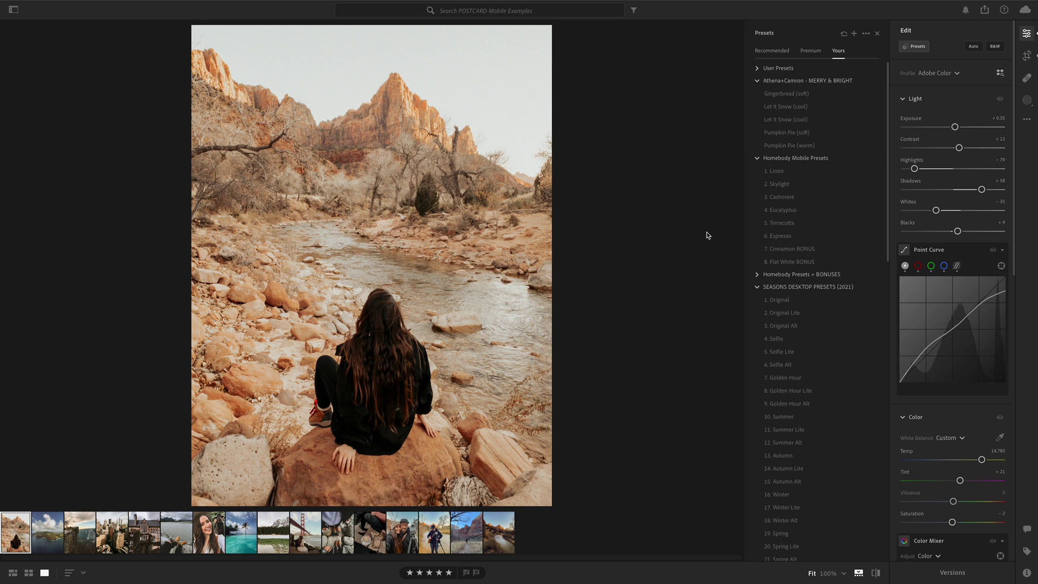
{"action": "left_click", "coordinate": [867, 34]}
{"action": "left_click", "coordinate": [641, 99]}
{"action": "key", "text": "e"}
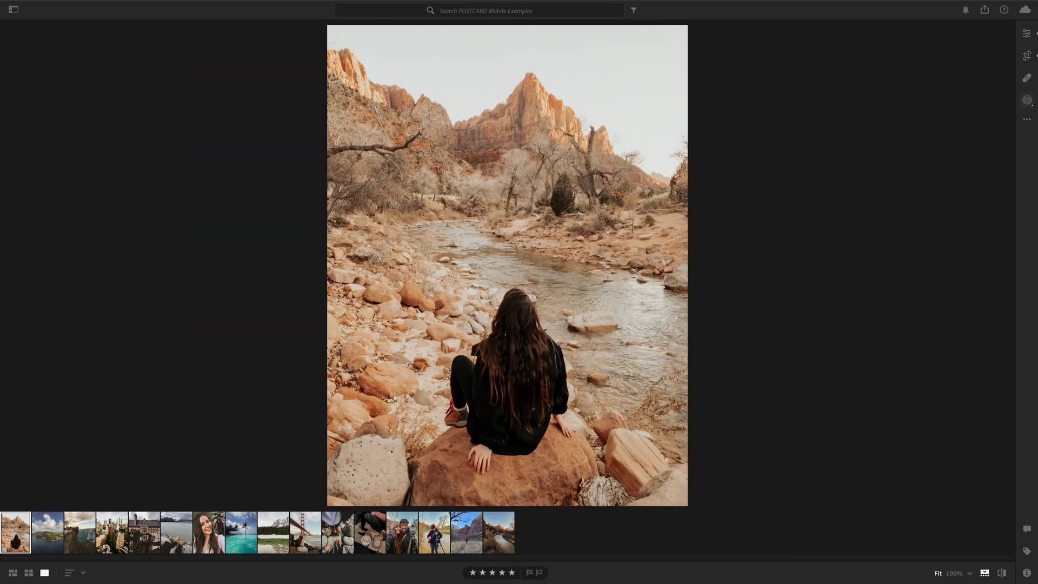
{"action": "left_click", "coordinate": [1030, 35]}
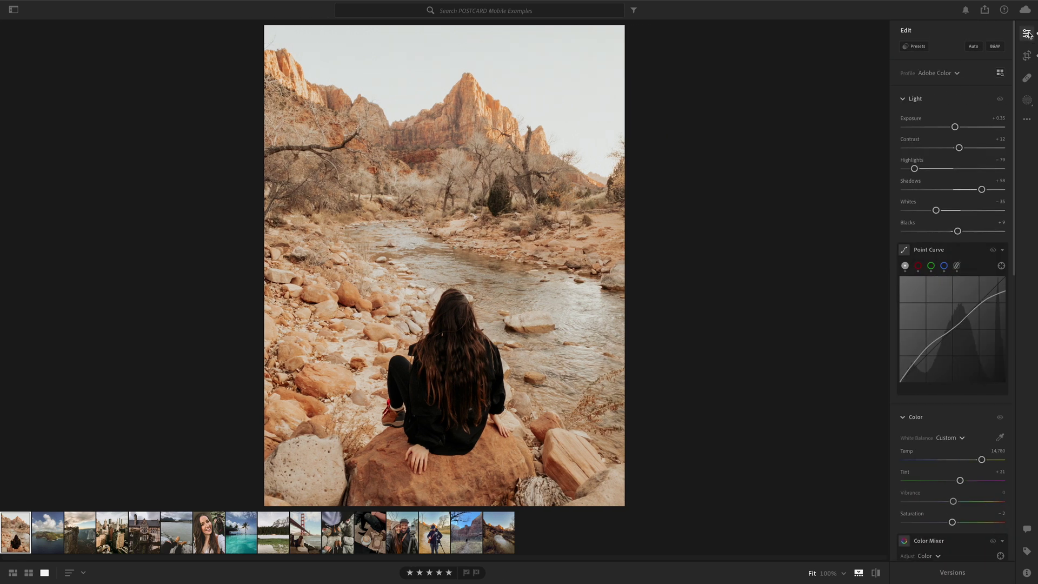
- Import the Desktop Presets + Bonuses zip and expand the new Athena+Camron - POSTCARD group
{"action": "left_click", "coordinate": [919, 47]}
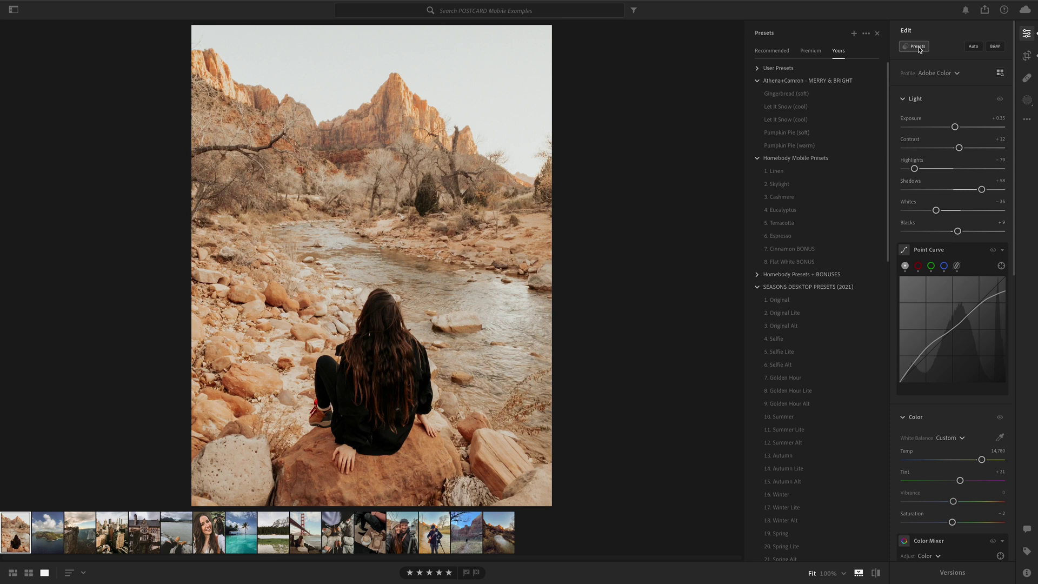
{"action": "left_click", "coordinate": [787, 481]}
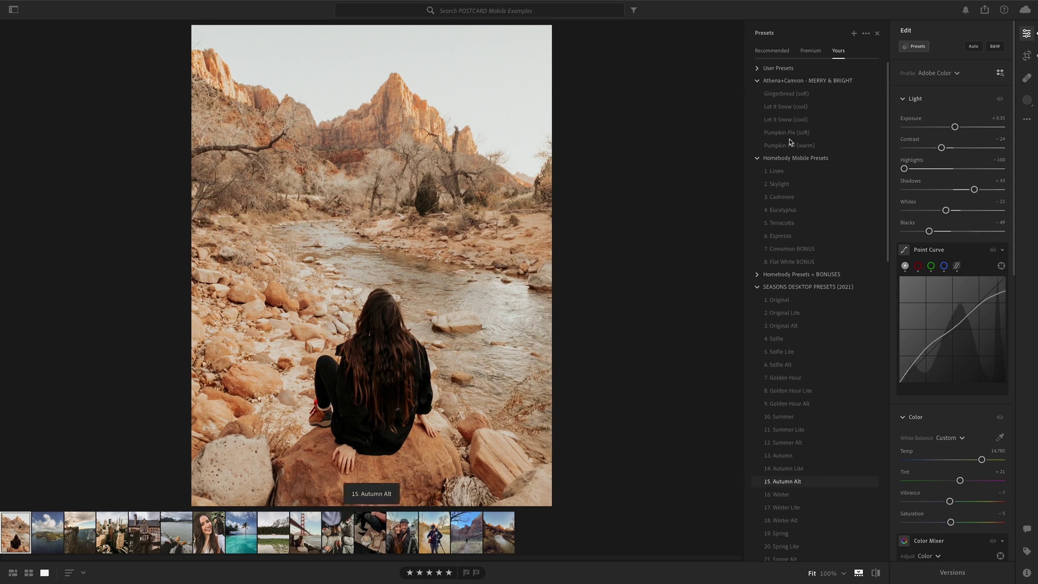
{"action": "left_click", "coordinate": [866, 34]}
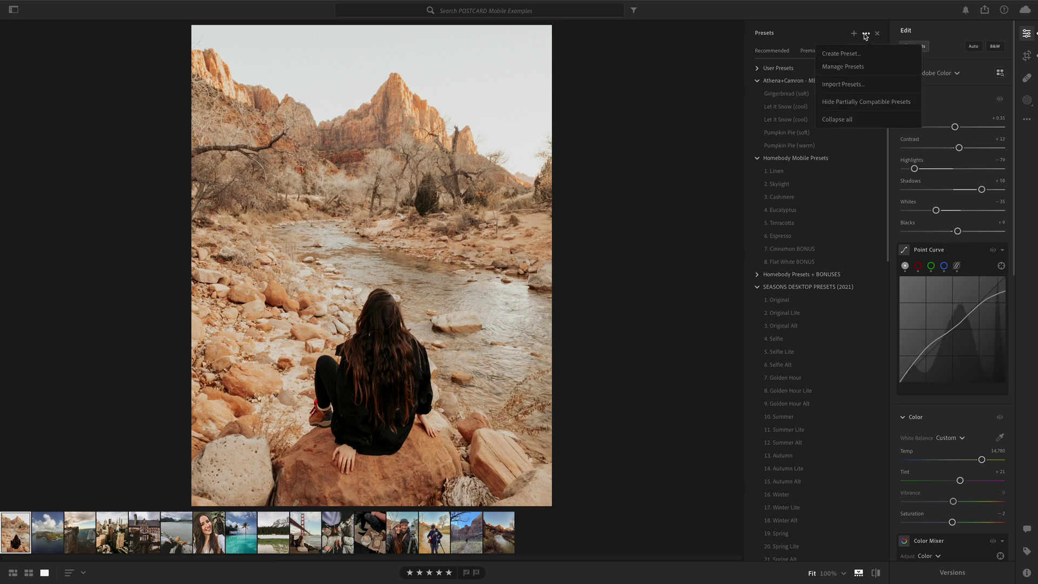
{"action": "left_click", "coordinate": [843, 83]}
{"action": "left_click", "coordinate": [451, 153]}
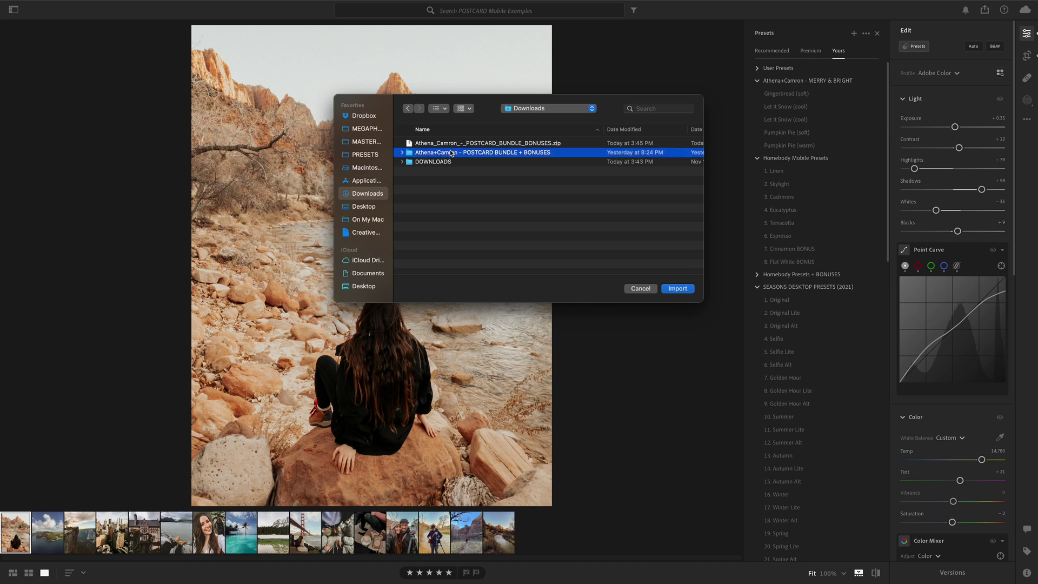
{"action": "double_click", "coordinate": [451, 153]}
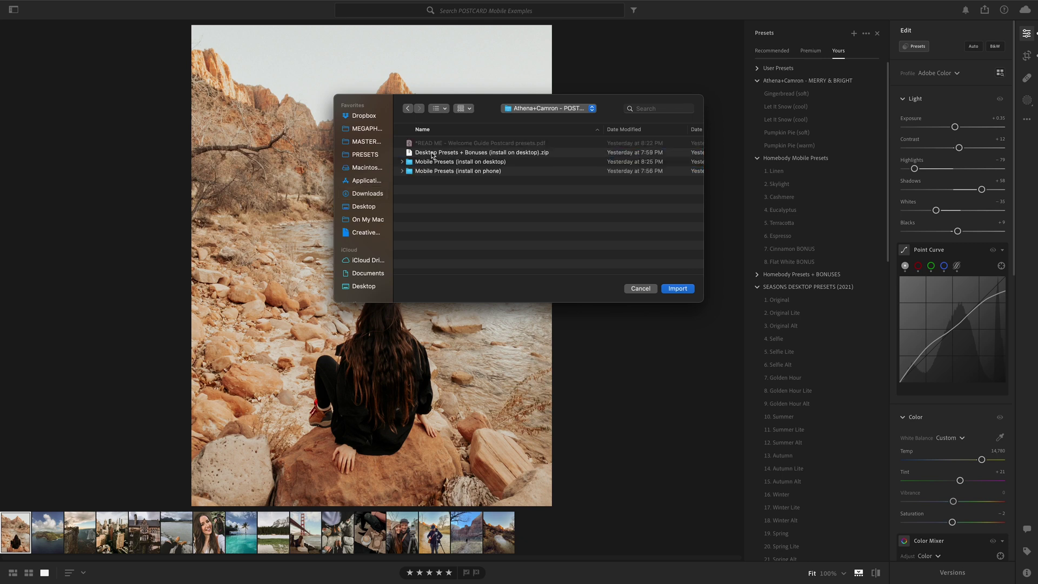
{"action": "left_click", "coordinate": [432, 154]}
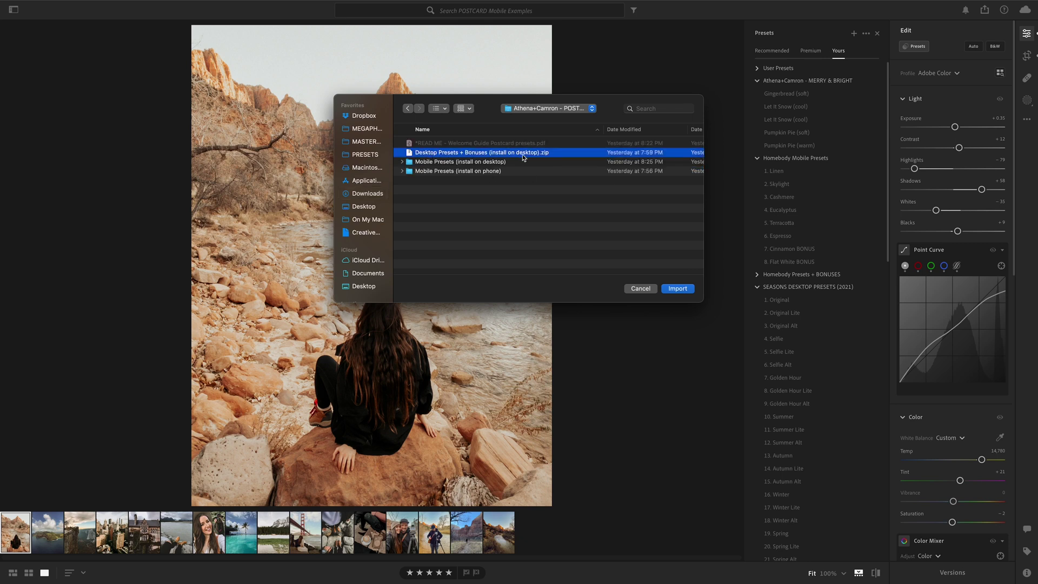
{"action": "left_click", "coordinate": [677, 289]}
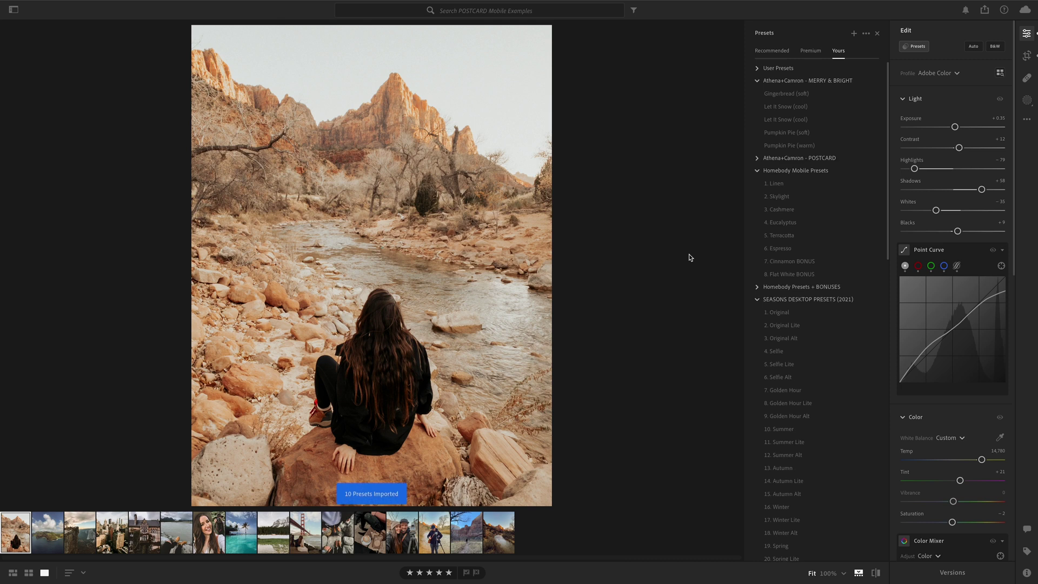
{"action": "left_click", "coordinate": [756, 159]}
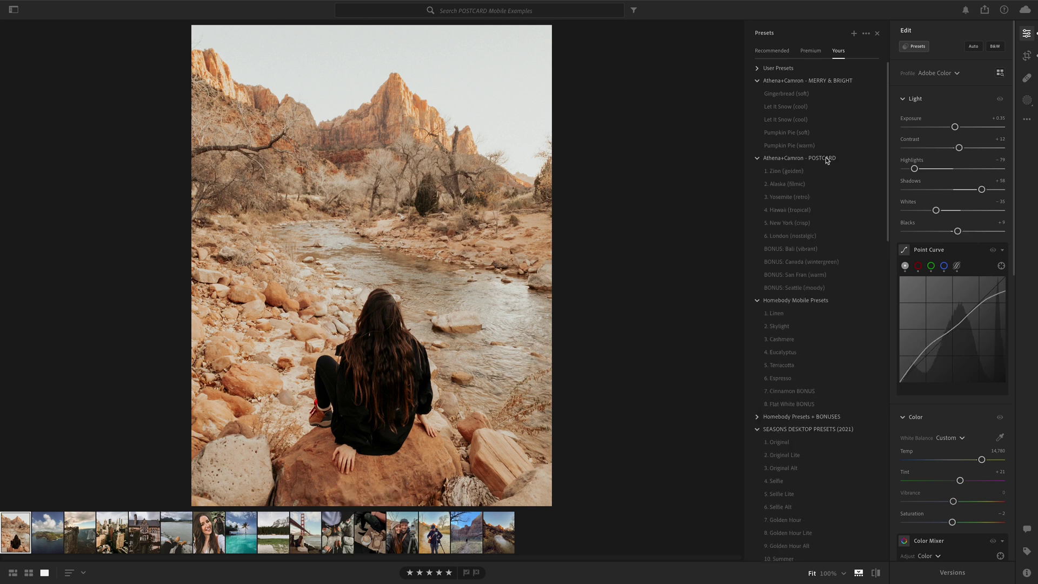
{"action": "left_click", "coordinate": [866, 33]}
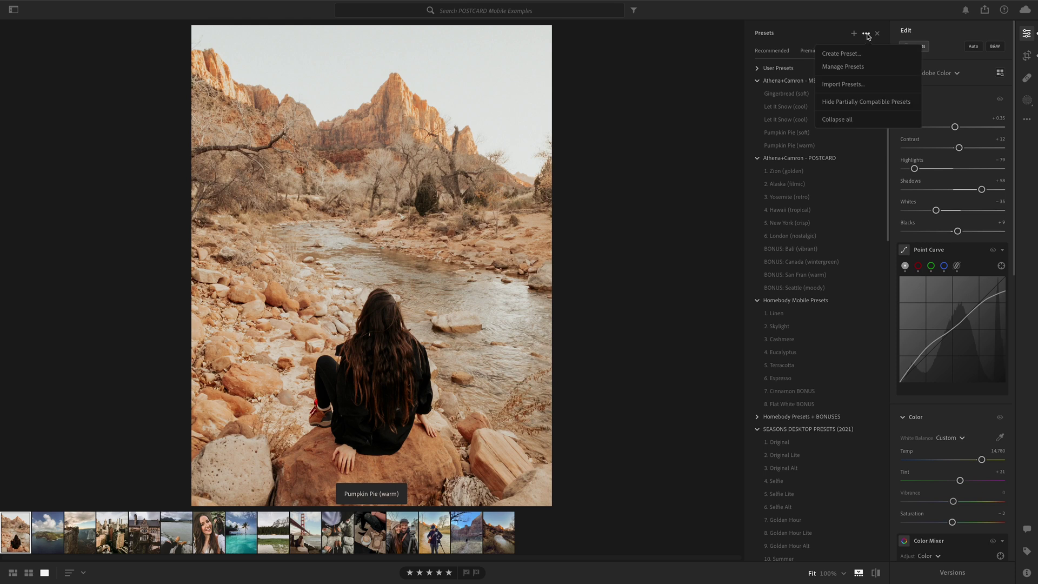
- Import the install-on-desktop zip from Mobile Presets as the POSTCARD (mobile) group
{"action": "left_click", "coordinate": [848, 85]}
{"action": "double_click", "coordinate": [464, 165]}
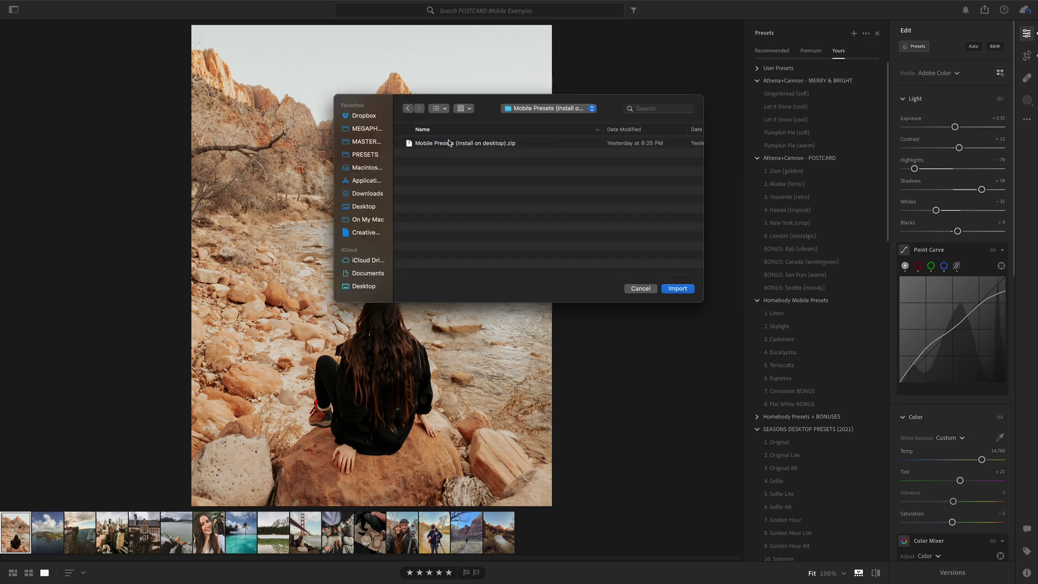
{"action": "left_click", "coordinate": [468, 145]}
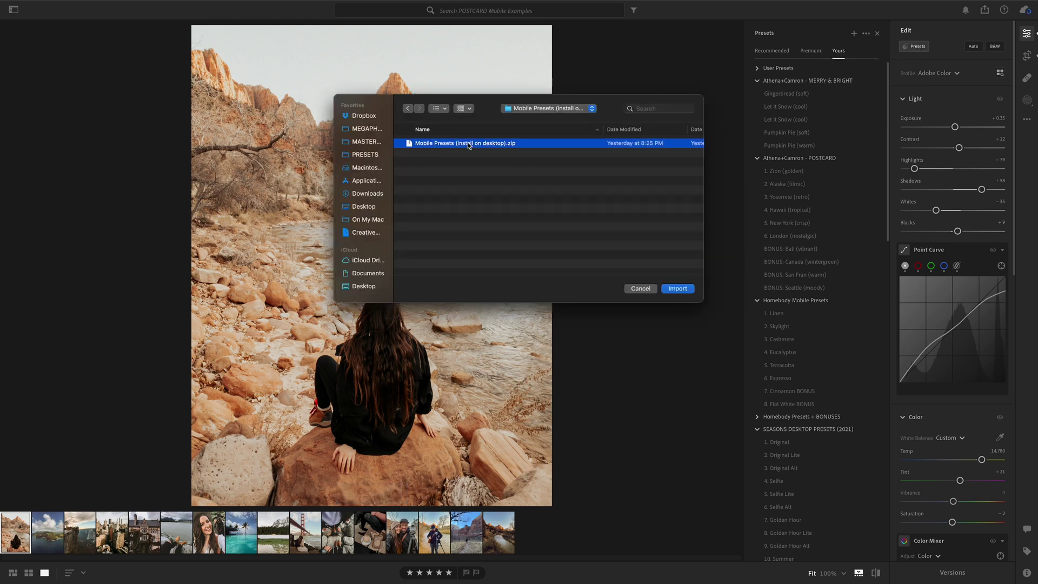
{"action": "left_click", "coordinate": [677, 289]}
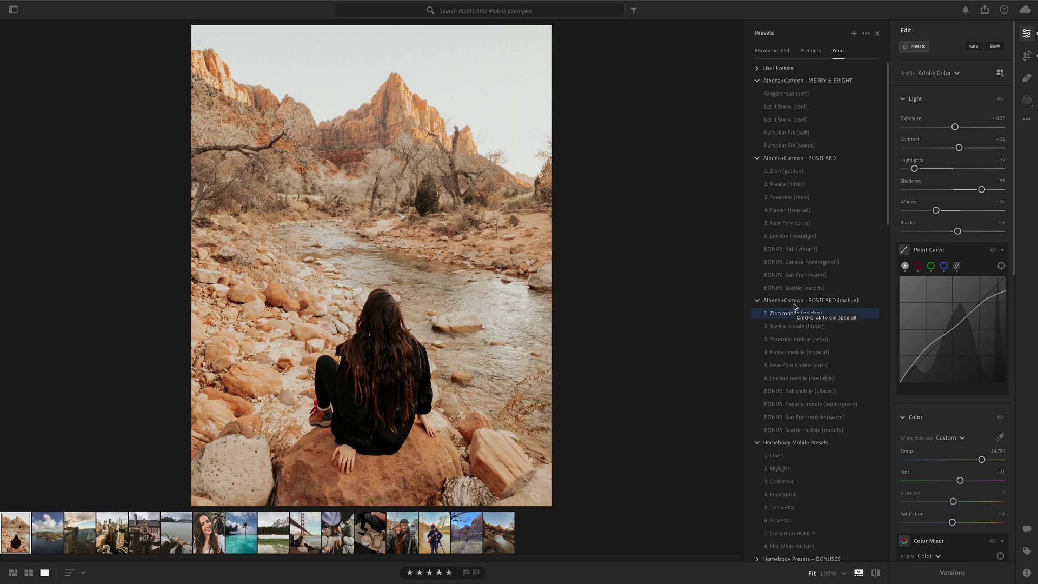
- Check the cloud sync status, then try the Zion and Hawaii presets on the photo
{"action": "left_click", "coordinate": [1025, 9]}
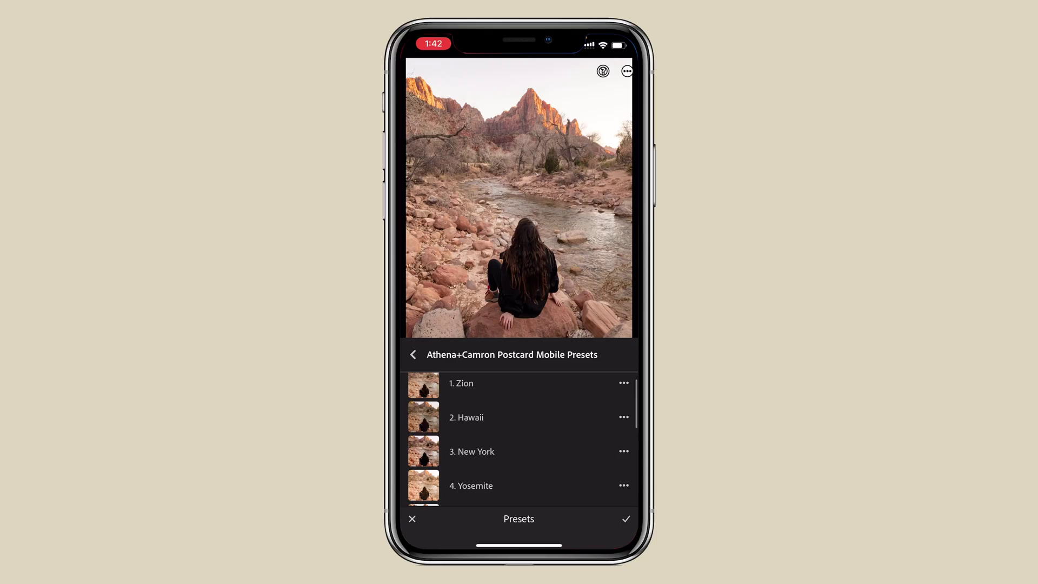
{"action": "left_click", "coordinate": [424, 384]}
{"action": "left_click", "coordinate": [423, 417]}
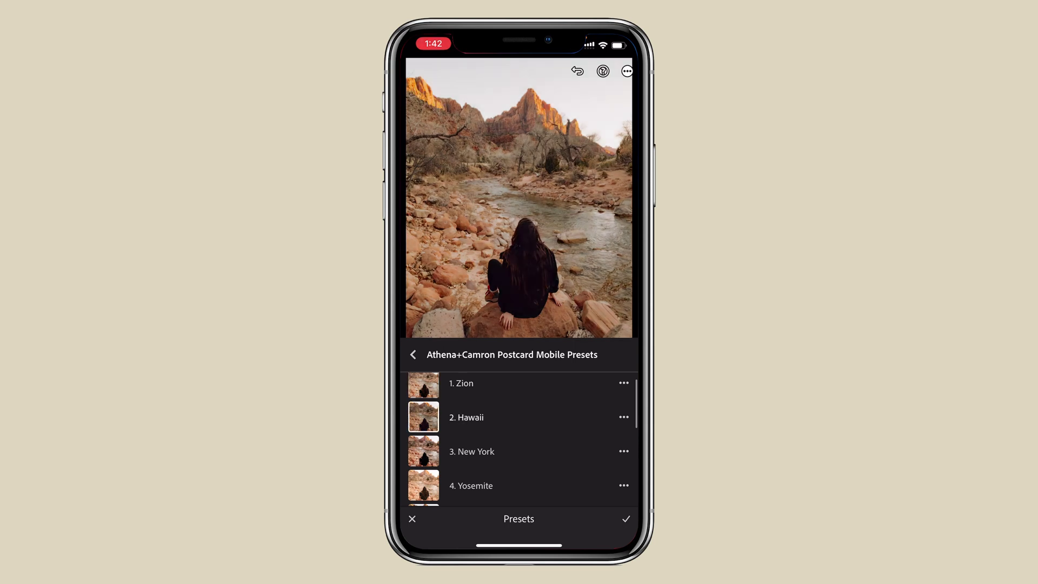
- Try New York, Yosemite, London, Canada, San Francisco and Seattle presets, then settle on 1. Zion
{"action": "left_click", "coordinate": [423, 451]}
{"action": "left_click", "coordinate": [424, 485]}
{"action": "scroll", "coordinate": [519, 437], "scroll_direction": "down", "scroll_amount": 2}
{"action": "left_click", "coordinate": [424, 465]}
{"action": "scroll", "coordinate": [519, 438], "scroll_direction": "down", "scroll_amount": 1}
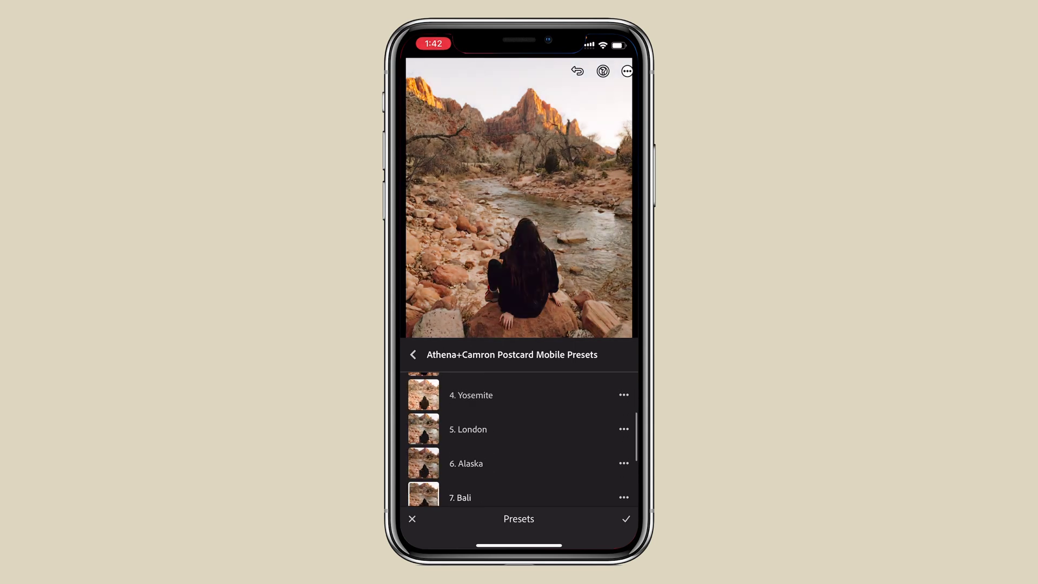
{"action": "scroll", "coordinate": [519, 438], "scroll_direction": "down", "scroll_amount": 2}
{"action": "left_click", "coordinate": [423, 482]}
{"action": "scroll", "coordinate": [519, 438], "scroll_direction": "down", "scroll_amount": 1}
{"action": "left_click", "coordinate": [423, 472]}
{"action": "scroll", "coordinate": [519, 438], "scroll_direction": "down", "scroll_amount": 1}
{"action": "left_click", "coordinate": [423, 481]}
{"action": "scroll", "coordinate": [519, 438], "scroll_direction": "up", "scroll_amount": 5}
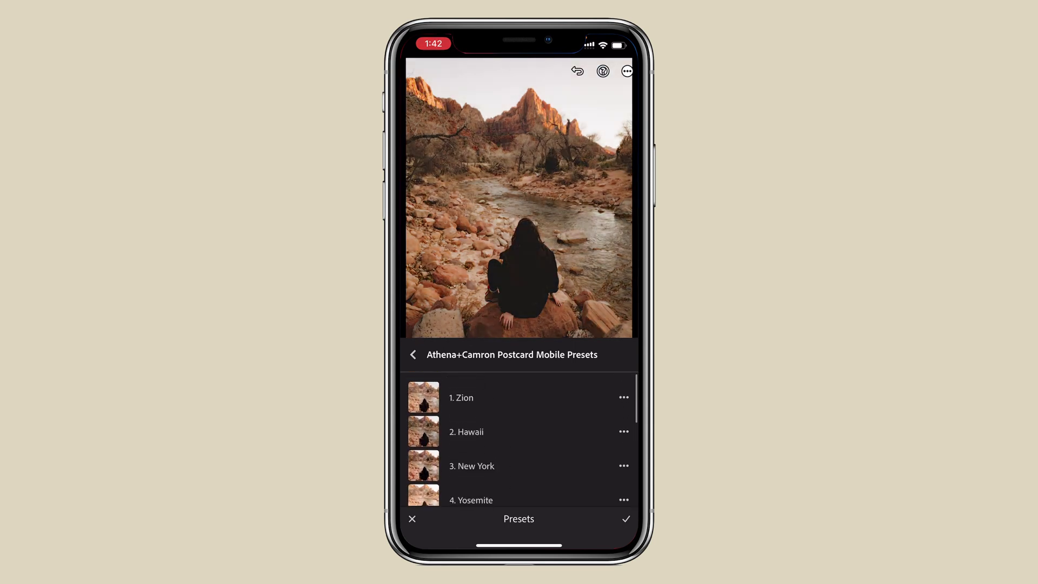
{"action": "left_click", "coordinate": [424, 398]}
{"action": "left_click", "coordinate": [626, 518]}
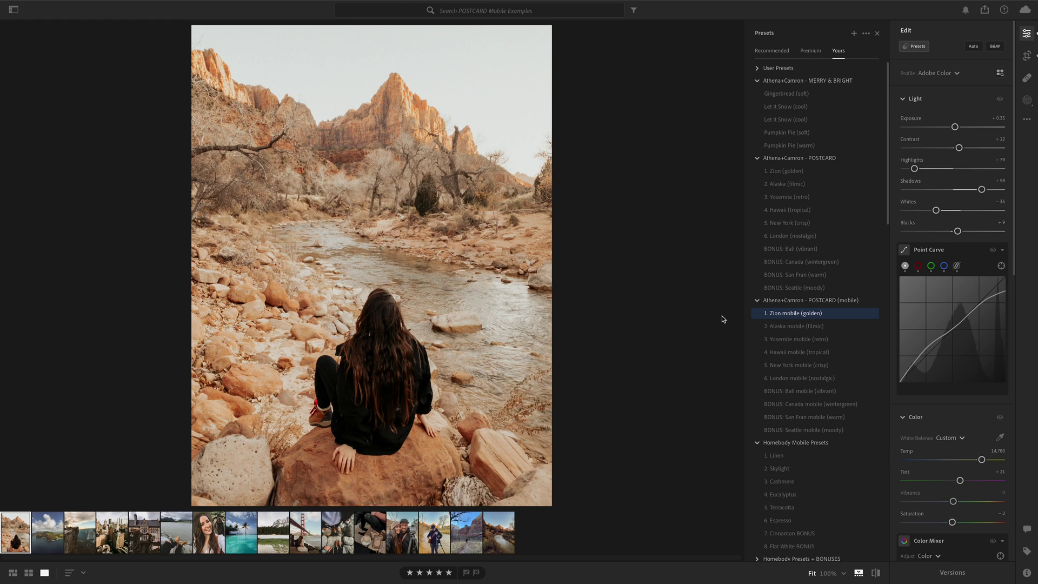
- Turn Hide Partially Compatible Presets on, then off again in the Presets options menu
{"action": "left_click", "coordinate": [866, 33]}
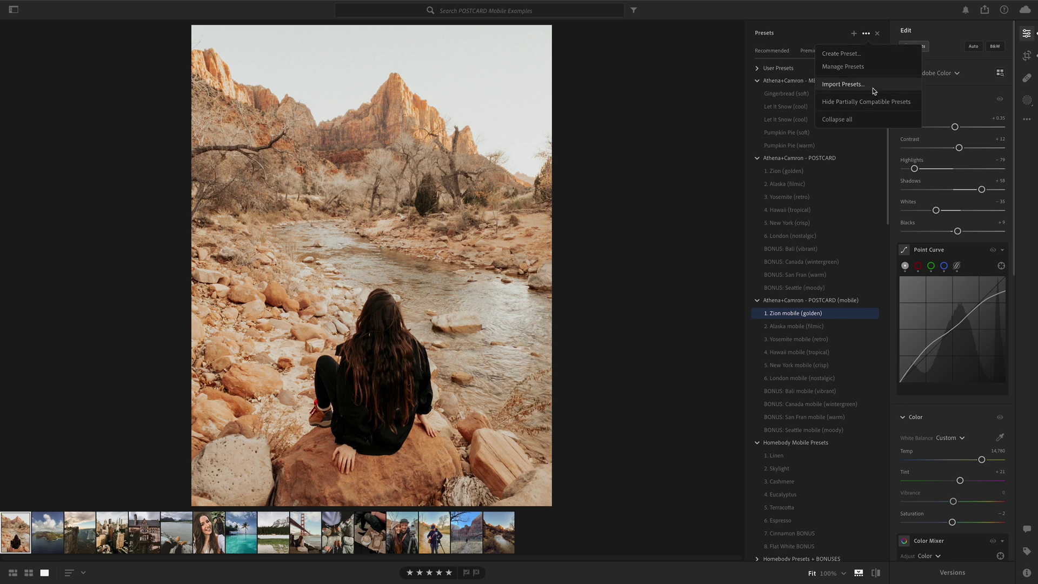
{"action": "left_click", "coordinate": [867, 34]}
{"action": "left_click", "coordinate": [866, 34]}
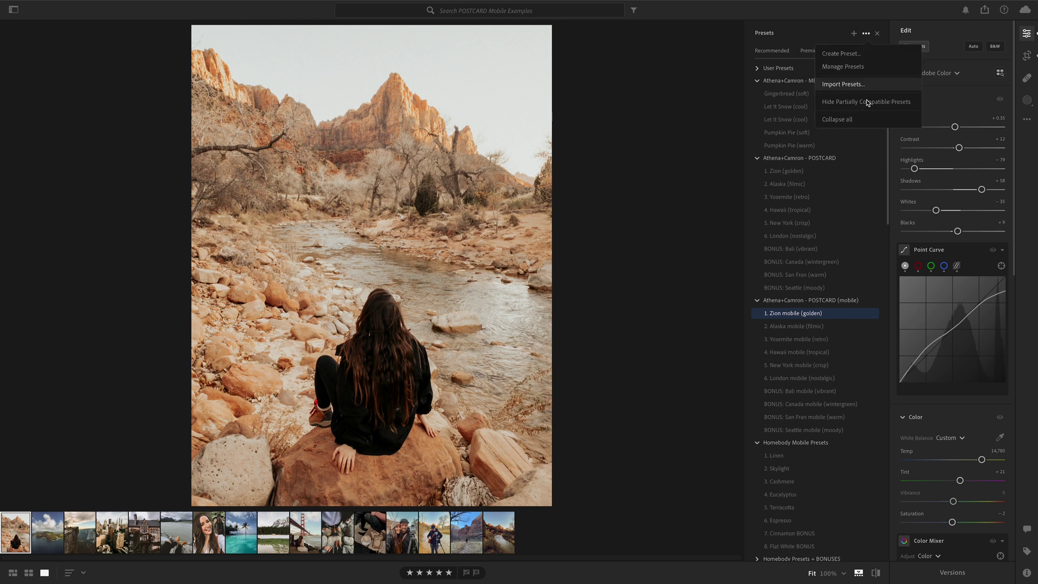
{"action": "left_click", "coordinate": [827, 102]}
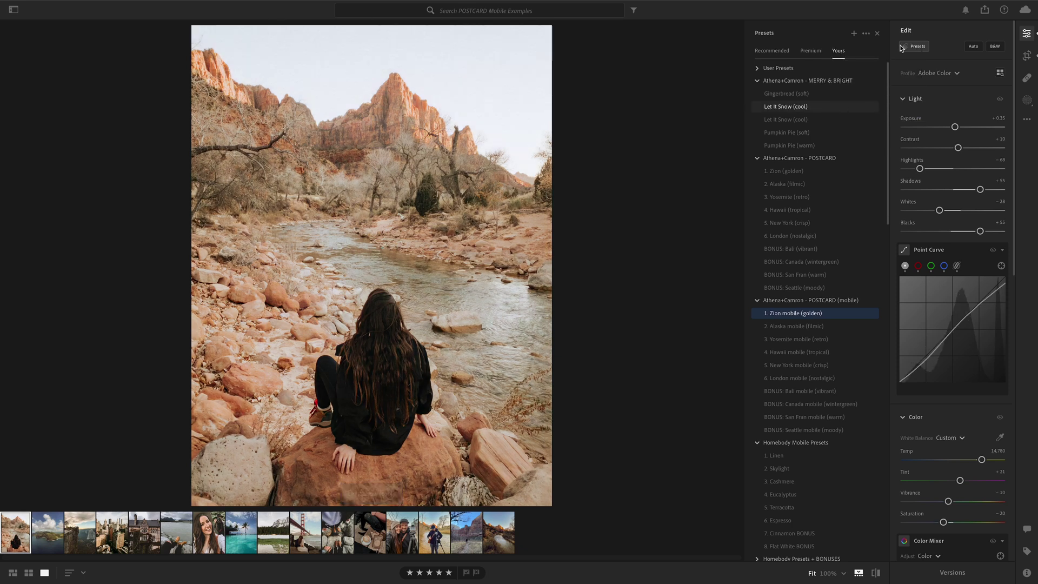
{"action": "left_click", "coordinate": [867, 33]}
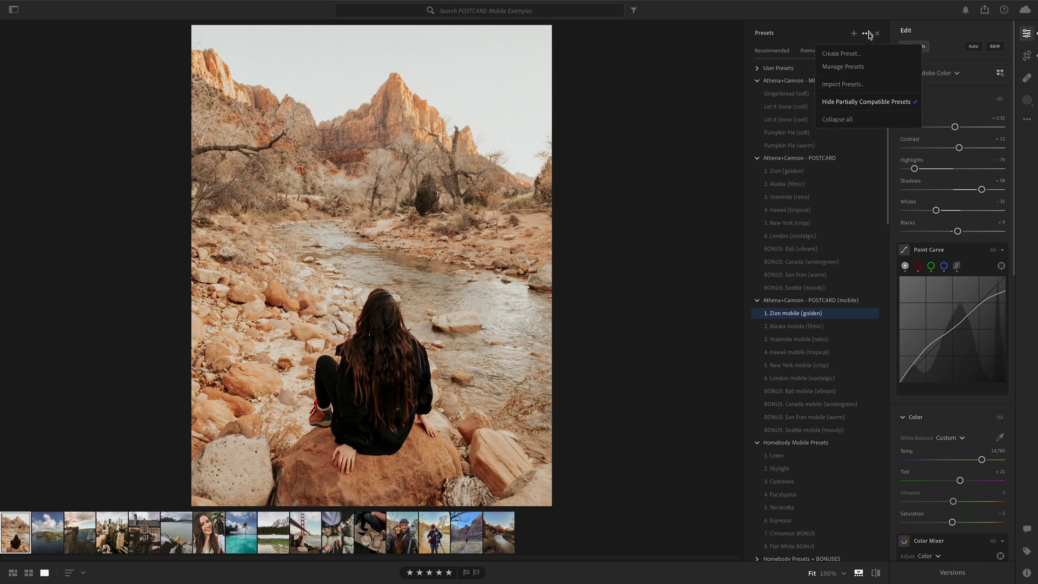
{"action": "left_click", "coordinate": [883, 103]}
{"action": "scroll", "coordinate": [813, 395], "scroll_direction": "down", "scroll_amount": 3}
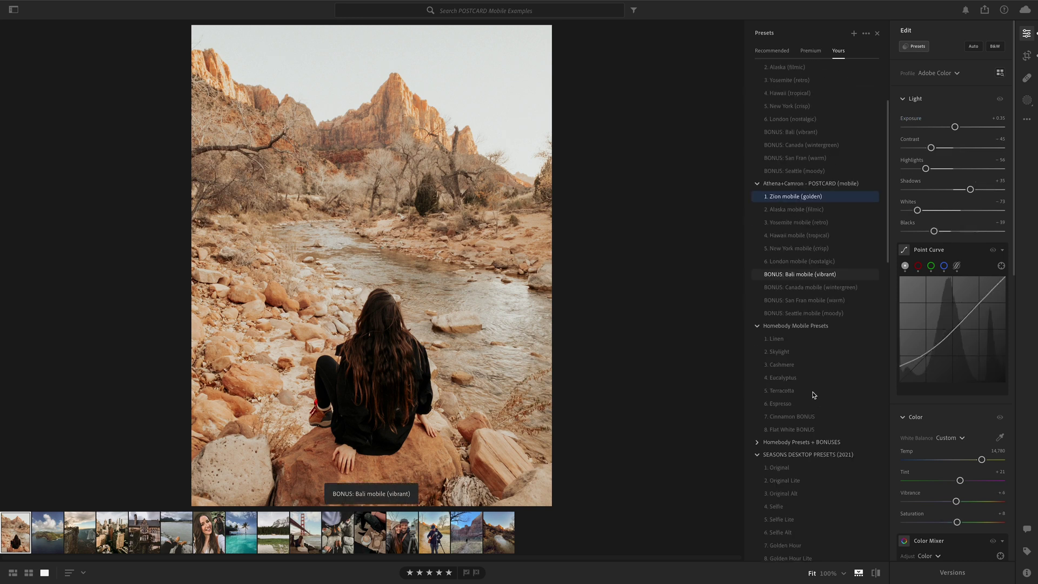
{"action": "scroll", "coordinate": [814, 395], "scroll_direction": "up", "scroll_amount": 5}
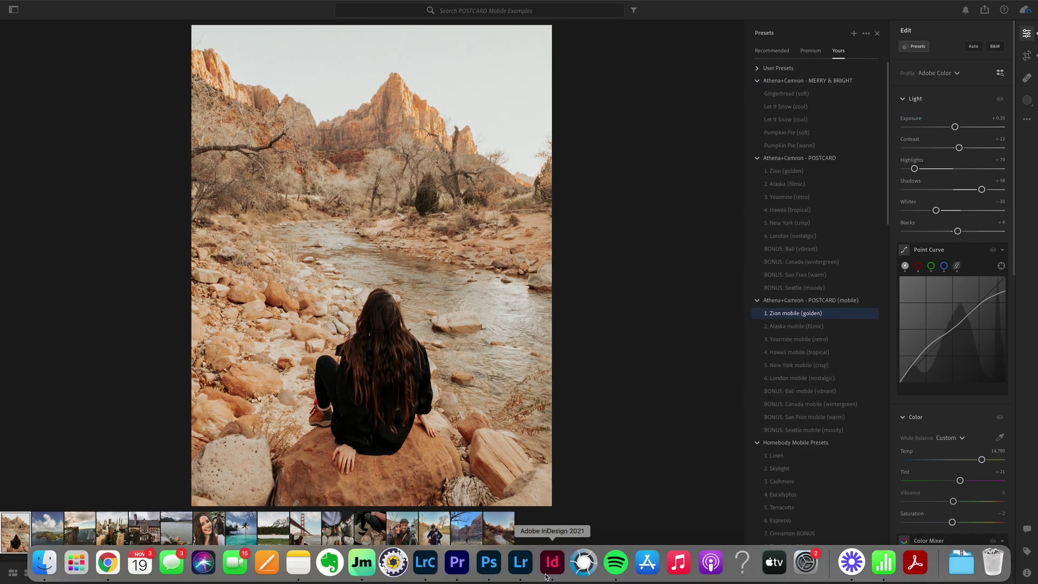
- Switch to Lightroom Classic and open the woman-in-field photo in Develop
{"action": "left_click", "coordinate": [425, 565]}
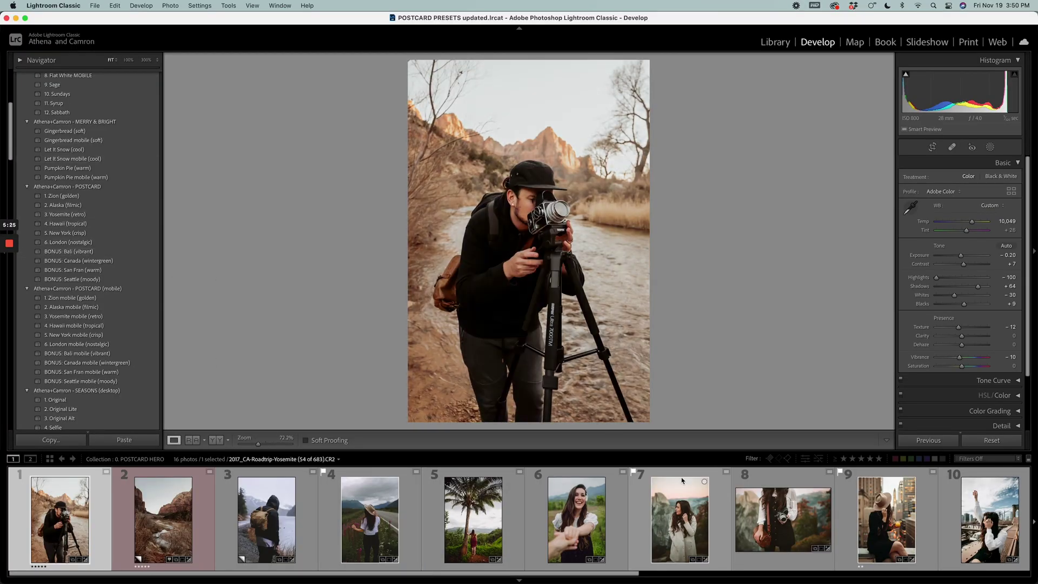
{"action": "scroll", "coordinate": [937, 540], "scroll_direction": "down", "scroll_amount": 5}
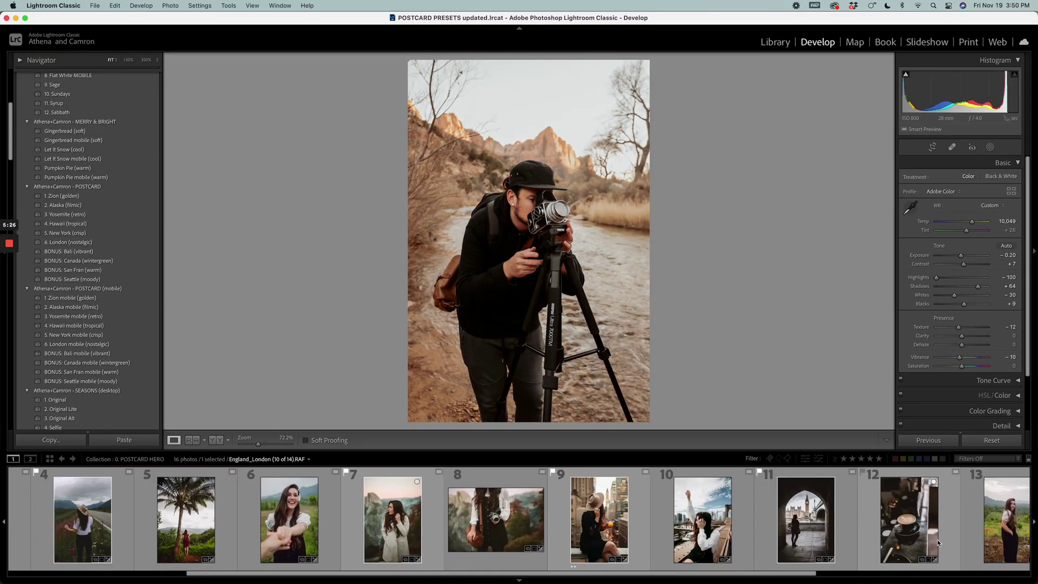
{"action": "left_click", "coordinate": [665, 533]}
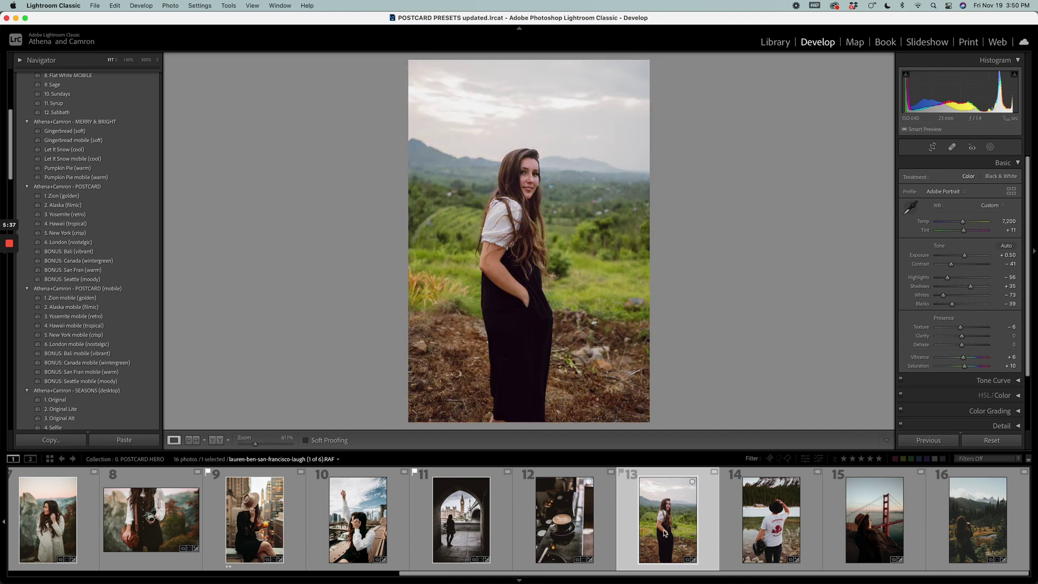
- Step through the Canada hat, Golden Gate, canyon and hooded hiker photos, comparing before/after
{"action": "key", "text": "Right"}
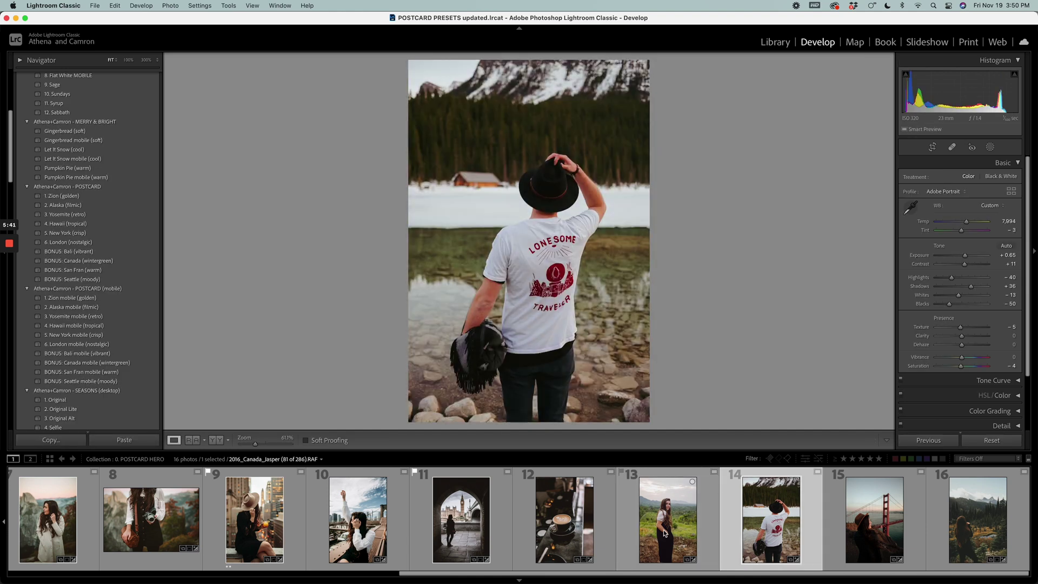
{"action": "key", "text": "Right"}
{"action": "key", "text": "backslash"}
{"action": "key", "text": "backslash"}
{"action": "key", "text": "Right"}
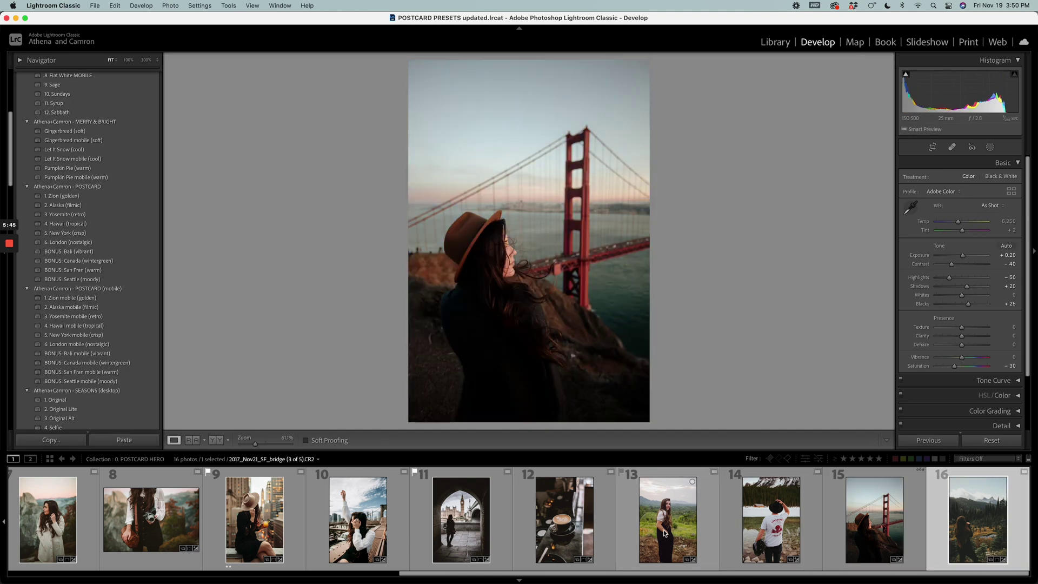
{"action": "key", "text": "backslash"}
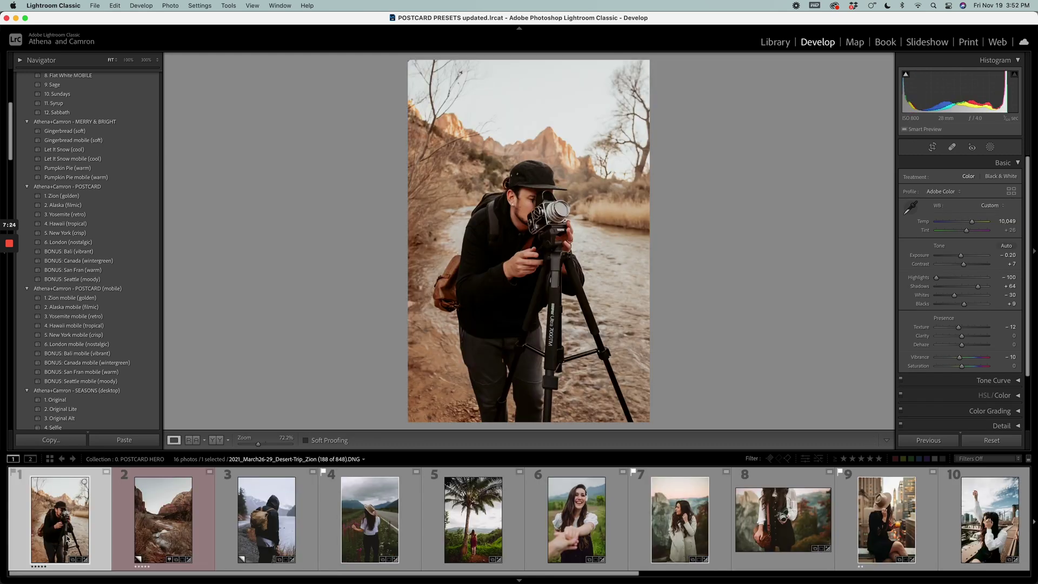
{"action": "key", "text": "Right"}
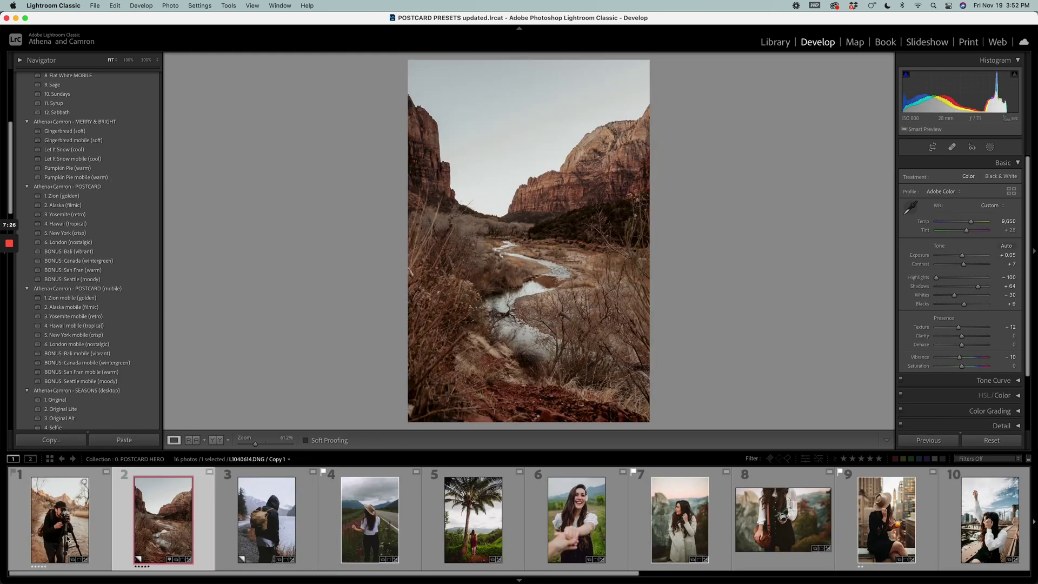
{"action": "key", "text": "Right"}
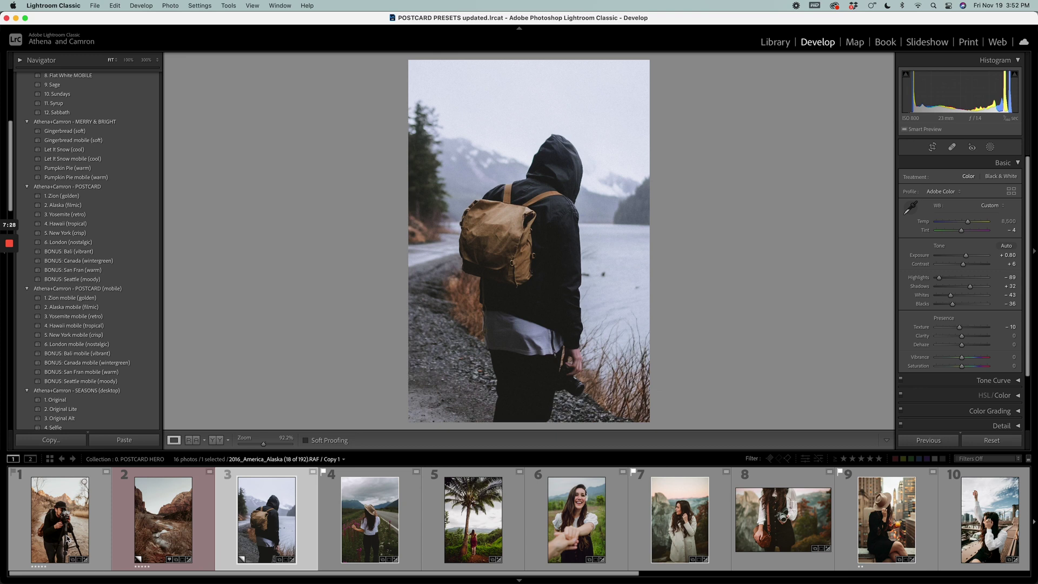